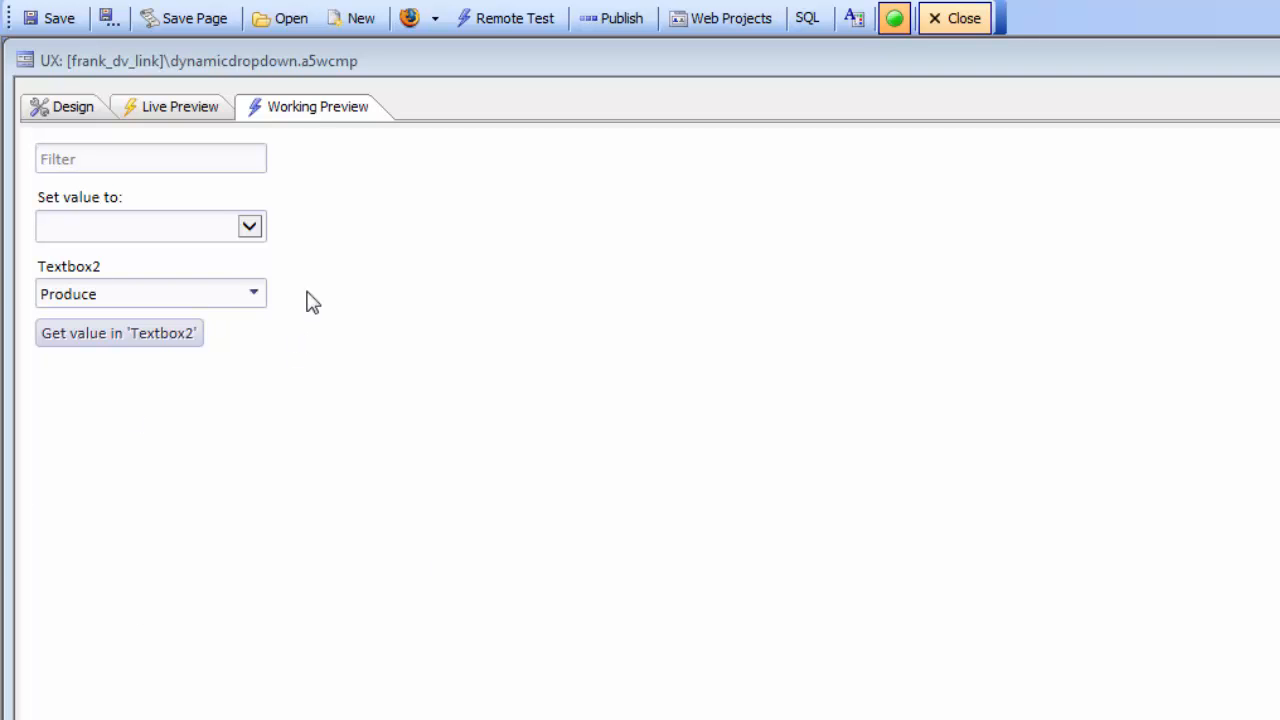
# - Select Condiments in the Textbox2 list, check its stored value and dismiss the message
pyautogui.click(254, 296)
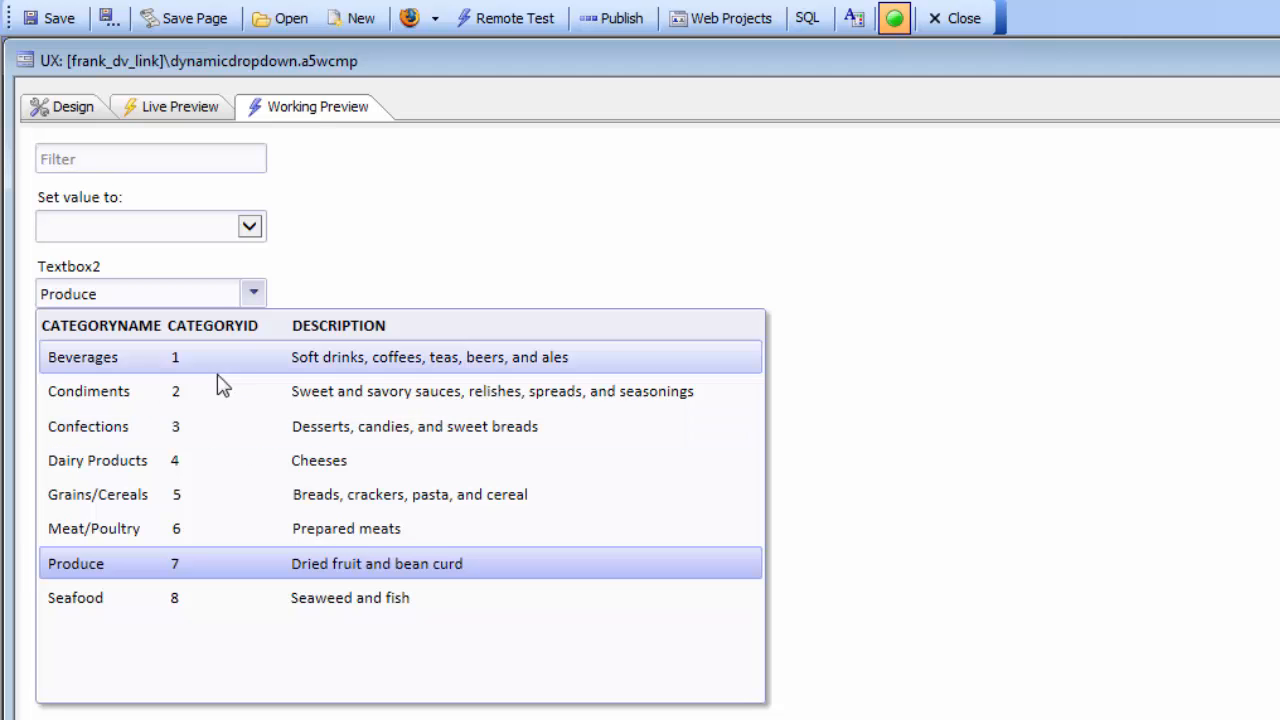
pyautogui.click(110, 399)
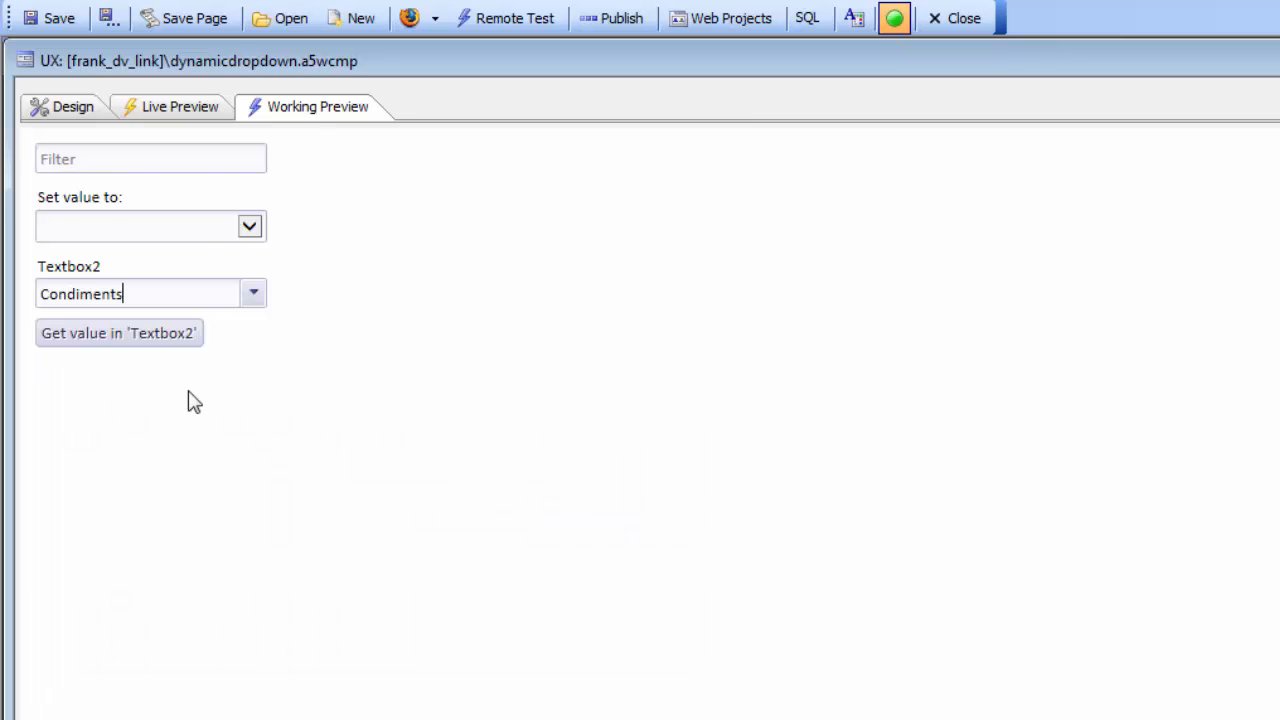
pyautogui.click(97, 336)
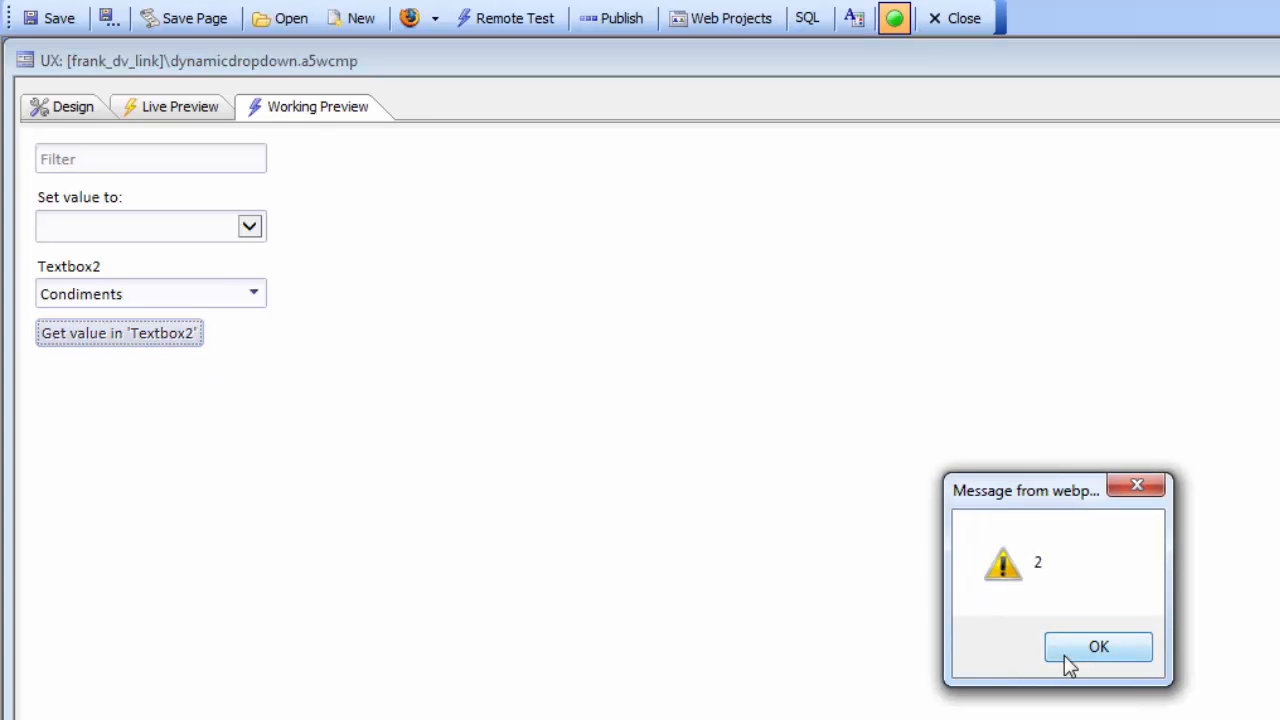
pyautogui.click(1066, 660)
# - Change the Textbox2 selection to Meat/Poultry, check its stored value and dismiss the message
pyautogui.click(255, 301)
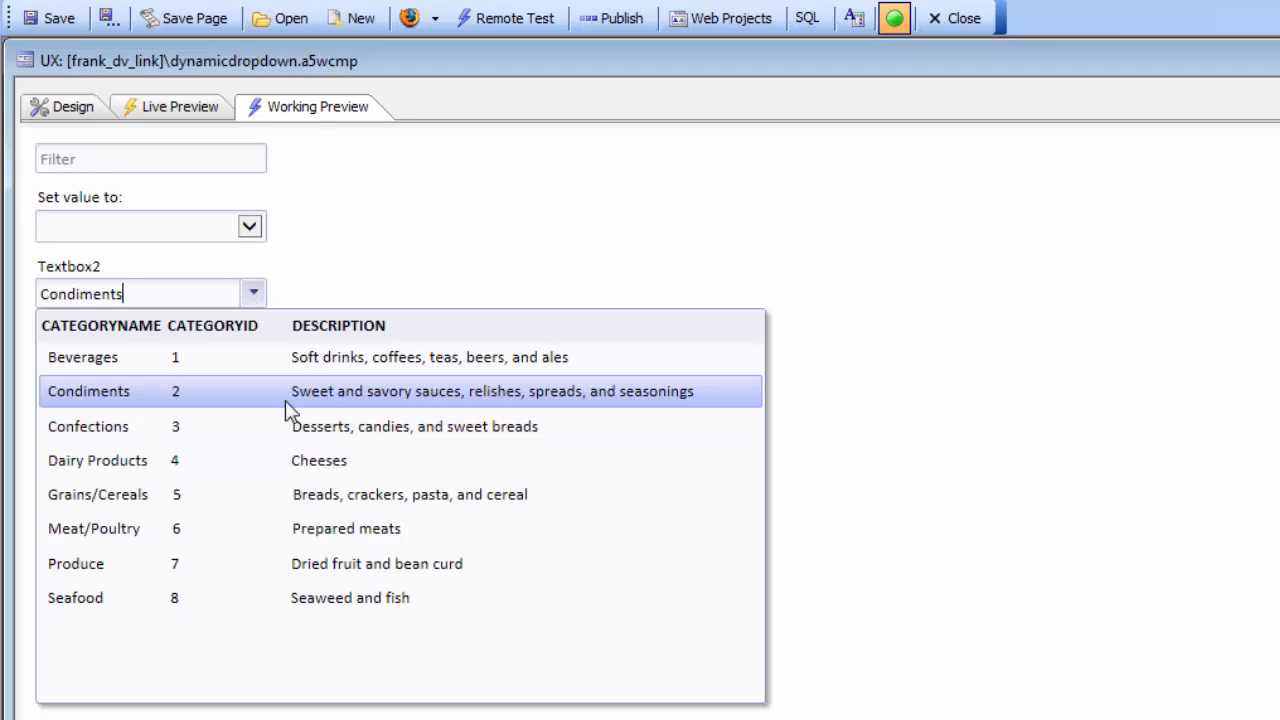
pyautogui.click(122, 530)
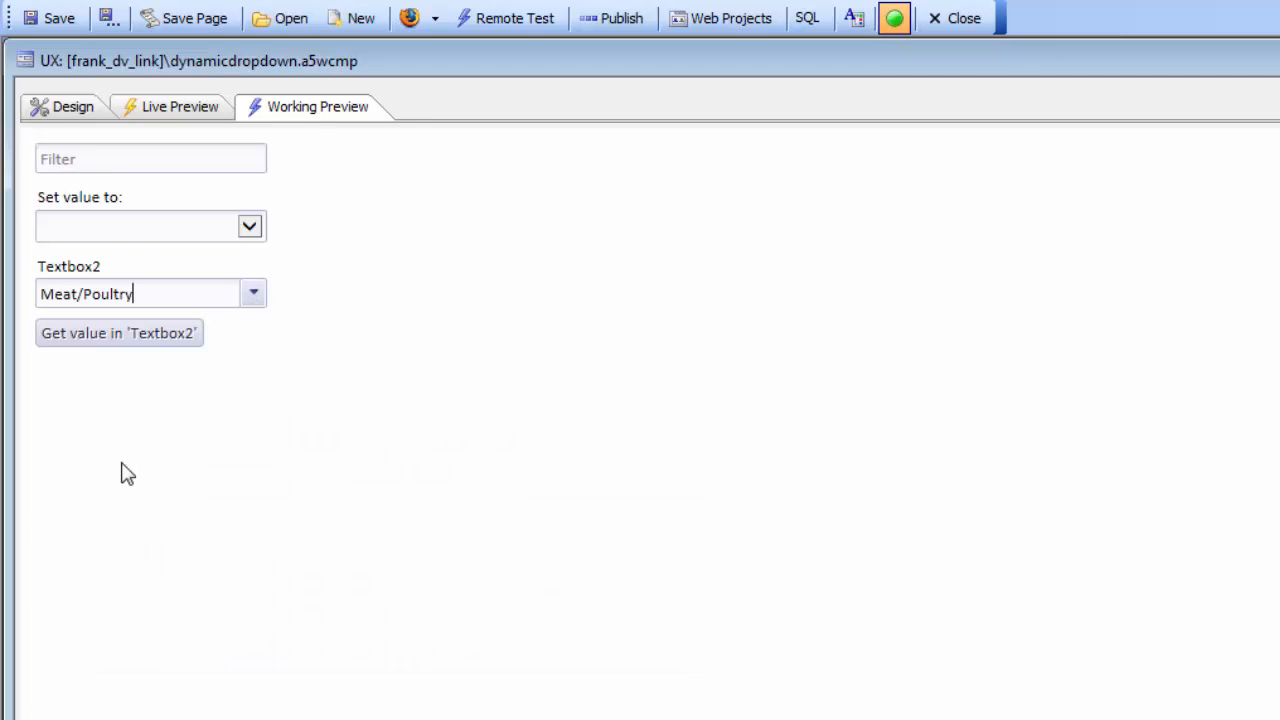
pyautogui.click(121, 338)
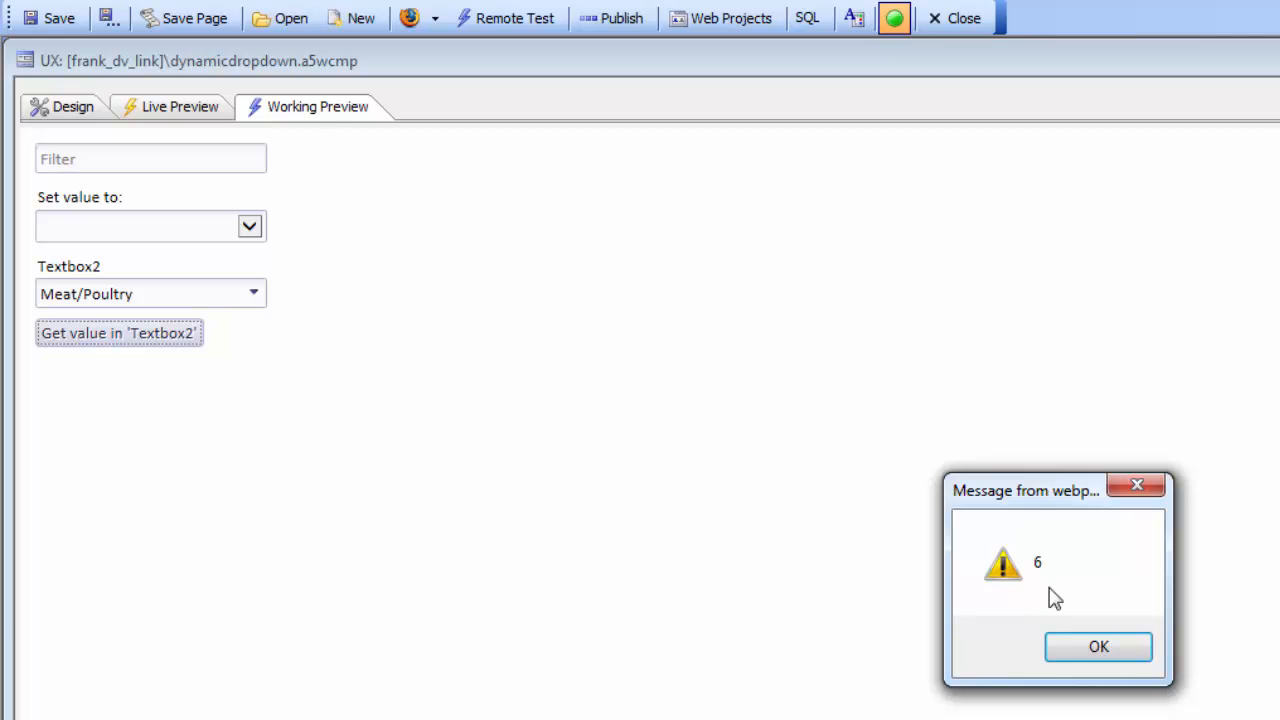
pyautogui.click(1072, 655)
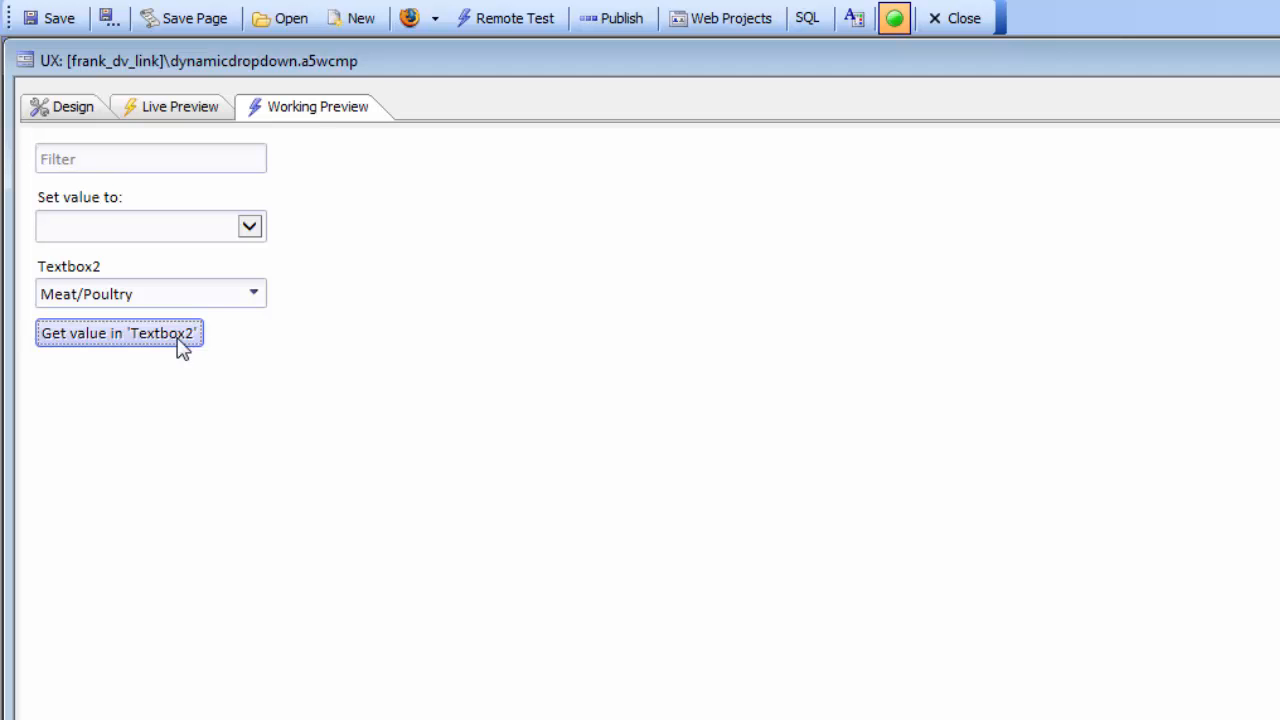
# - Return to the component design and open the lookup definition of the textbox2 control
pyautogui.click(68, 108)
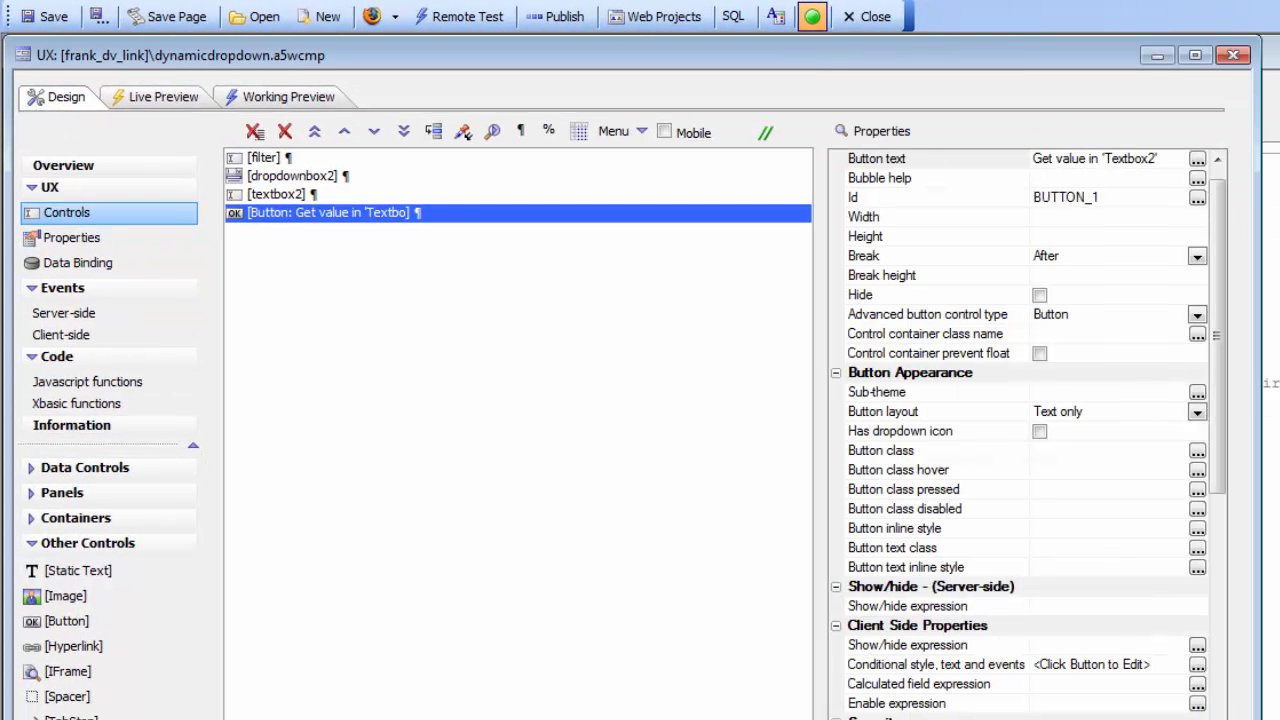
pyautogui.click(312, 196)
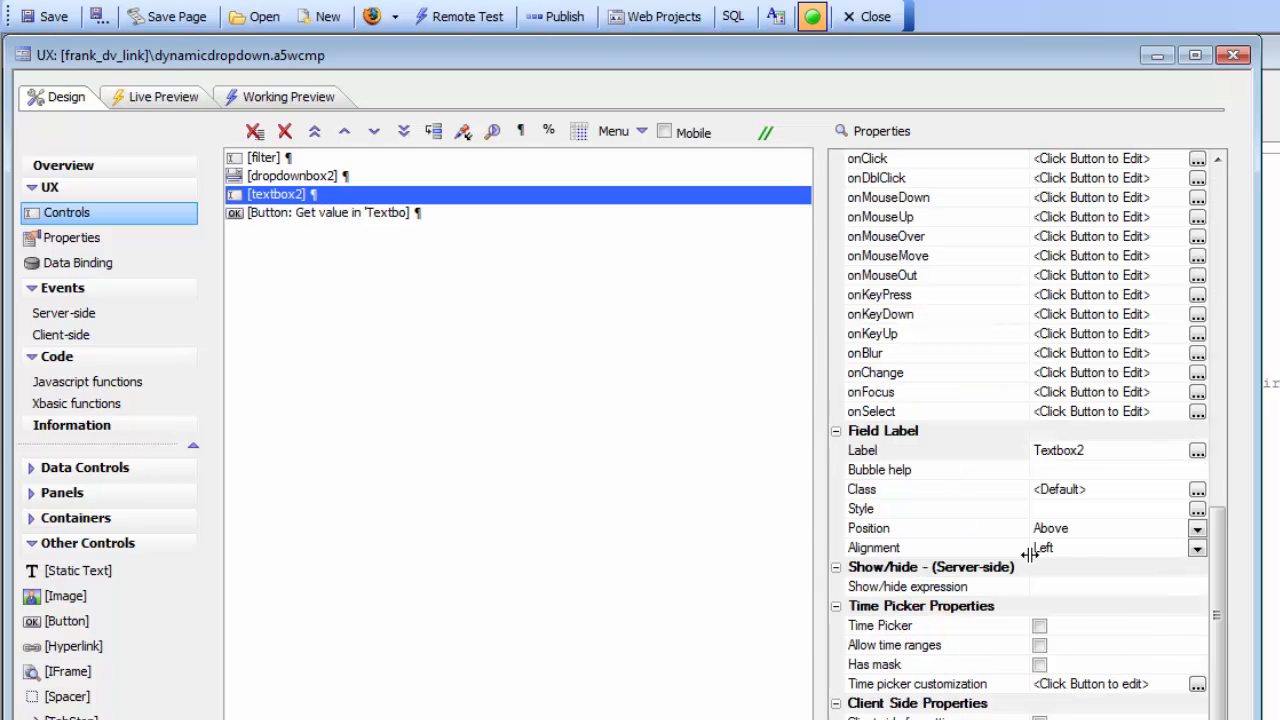
pyautogui.scroll(-4, 1218, 580)
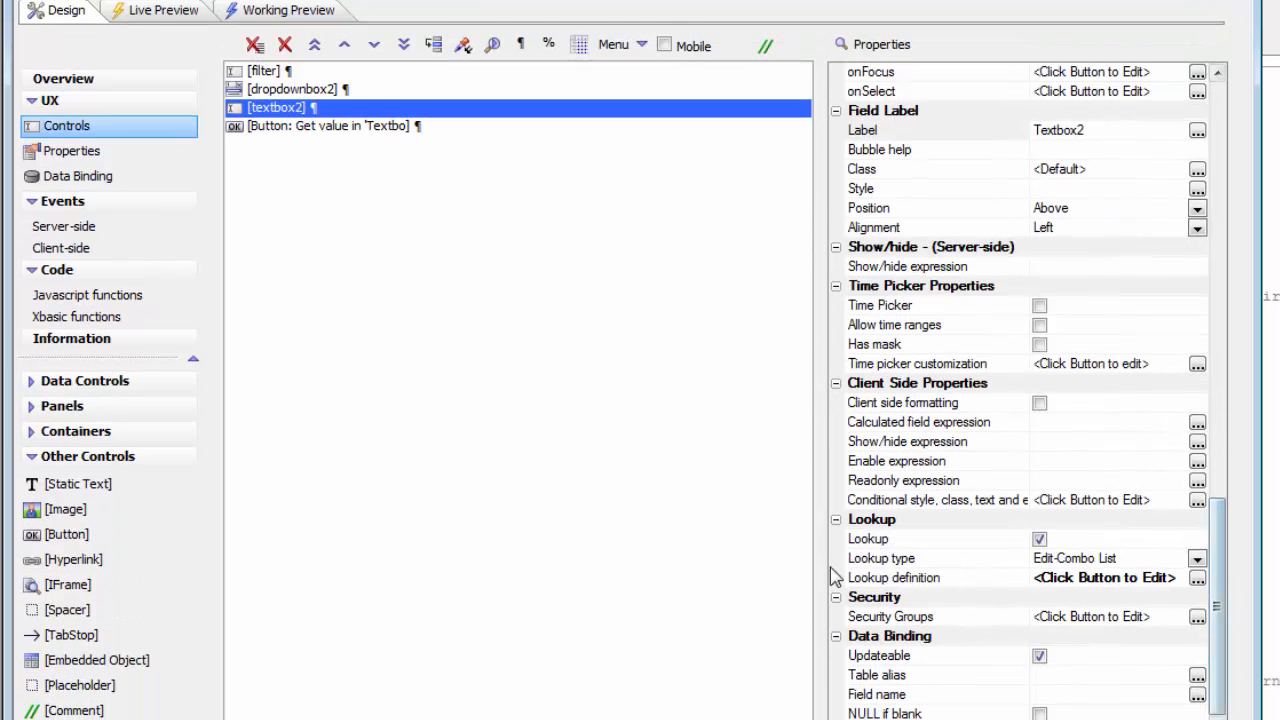
pyautogui.doubleClick(878, 578)
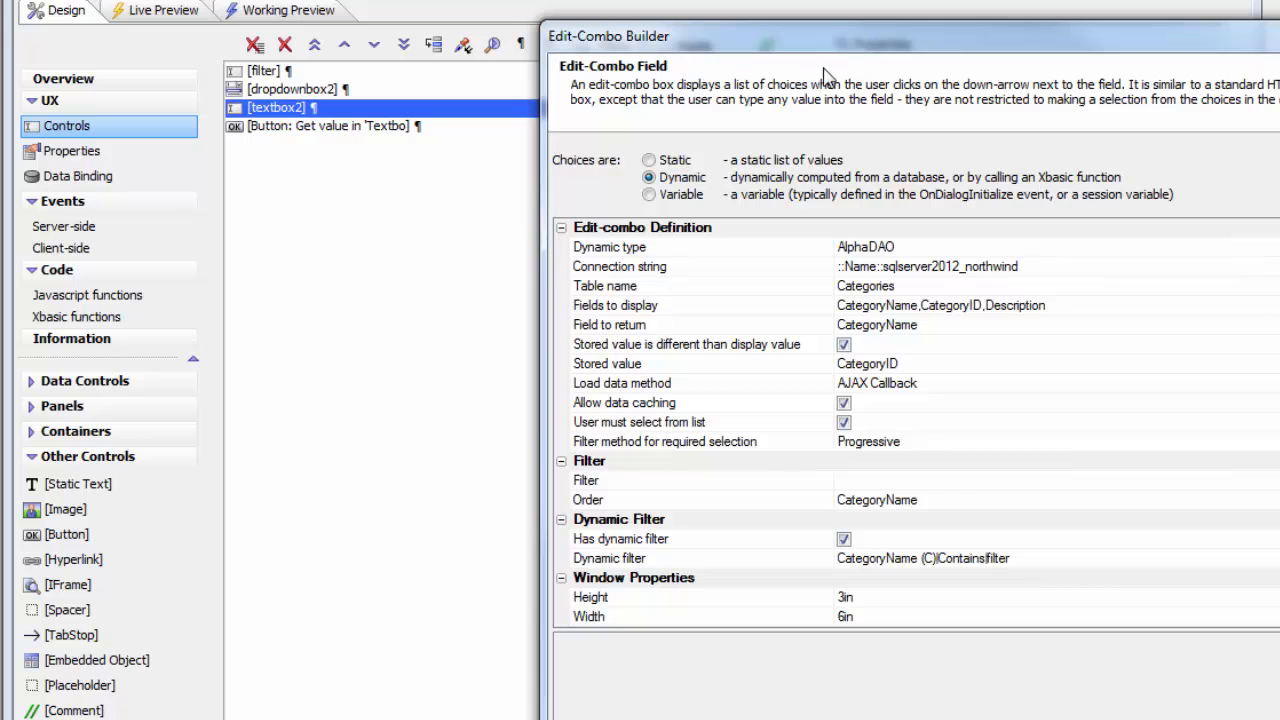
pyautogui.moveTo(860, 52); pyautogui.dragTo(597, 39)
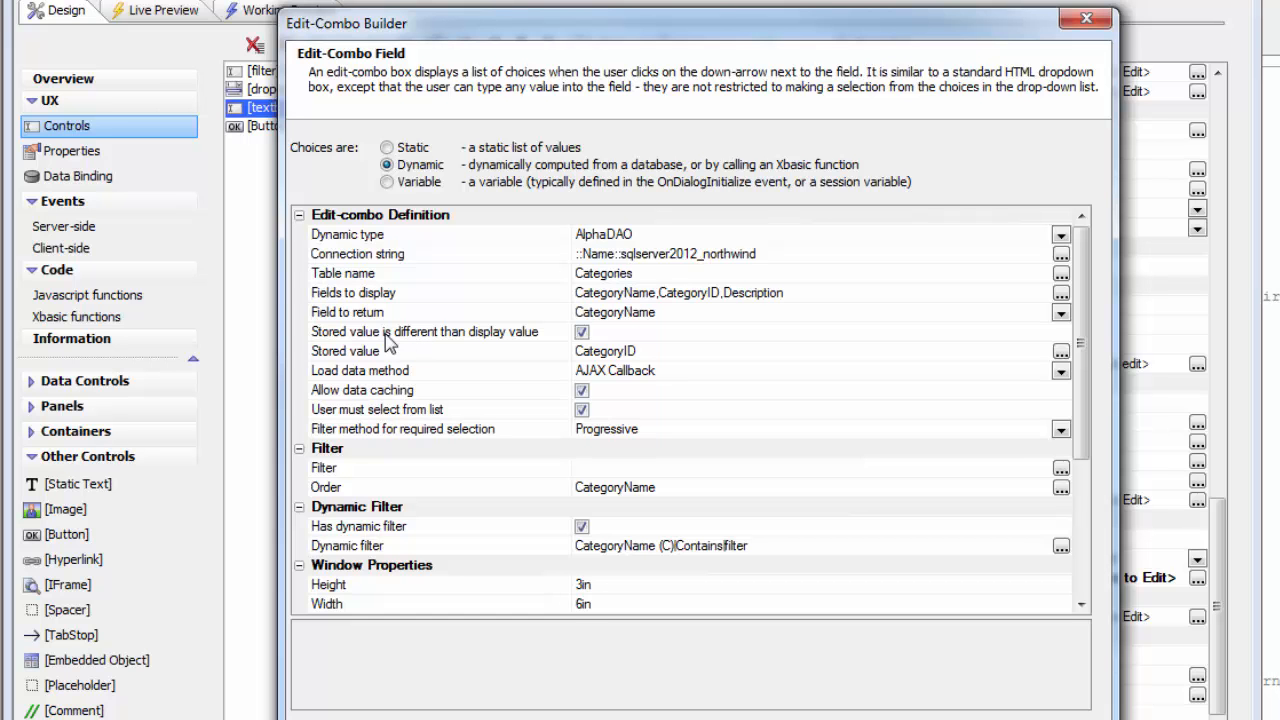
# - Keep CategoryID as the stored value field and try to turn off the requirement that users must select from the list
pyautogui.click(558, 313)
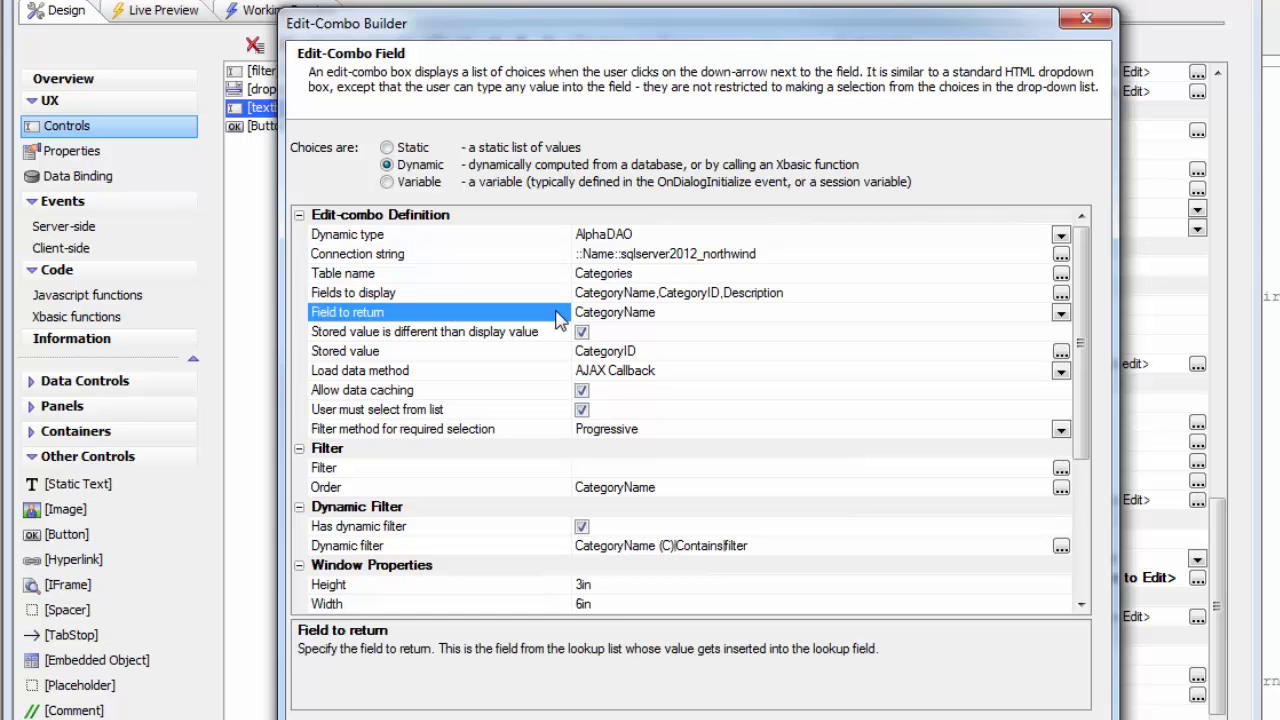
pyautogui.doubleClick(528, 360)
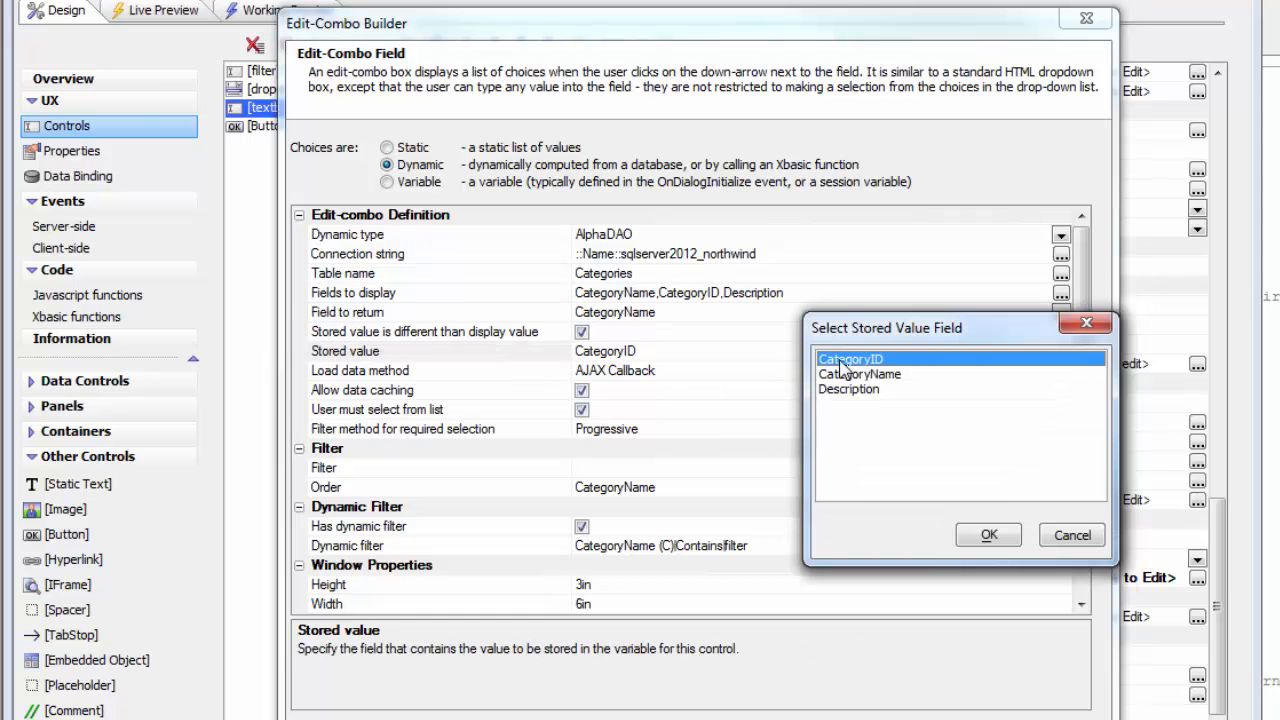
pyautogui.click(980, 534)
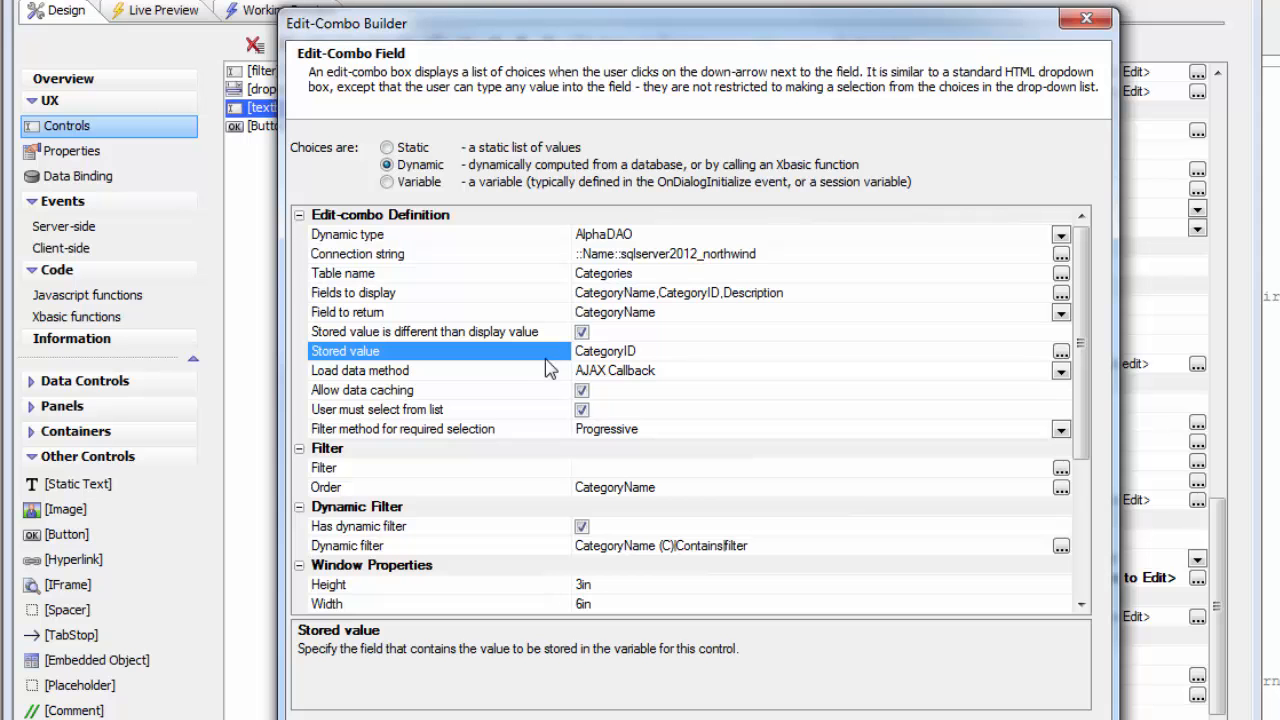
pyautogui.click(582, 410)
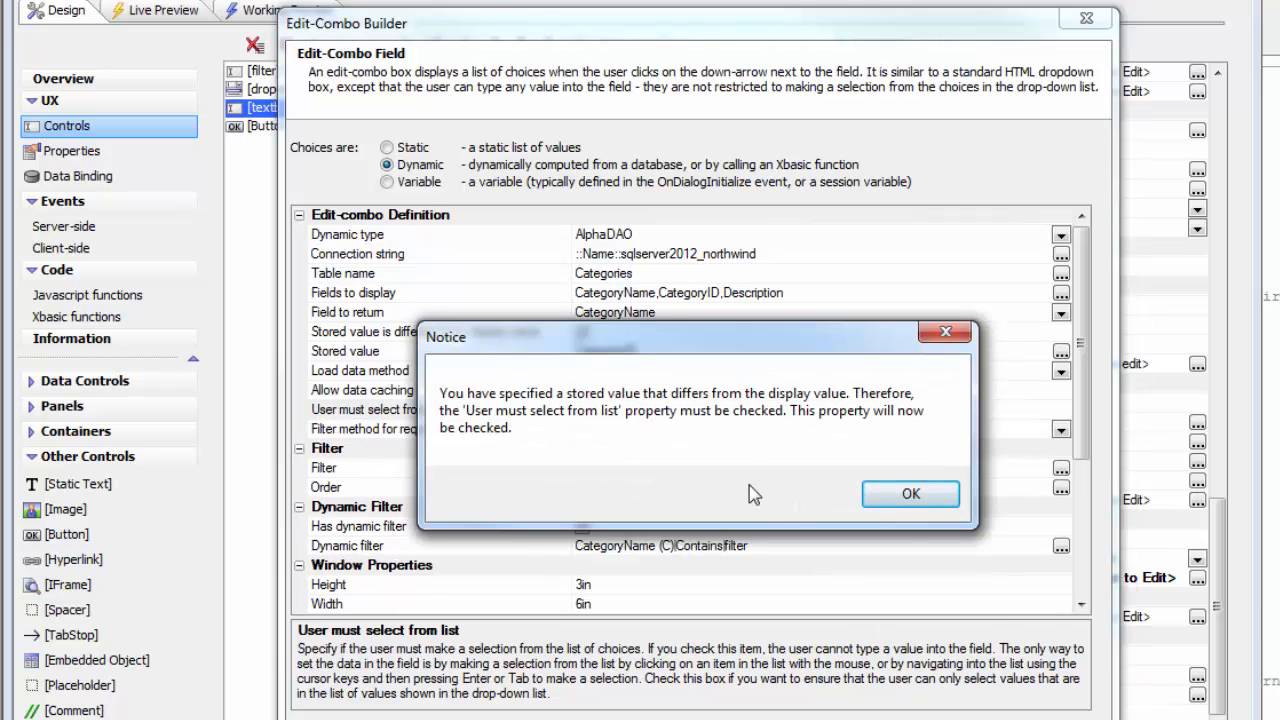
pyautogui.click(897, 497)
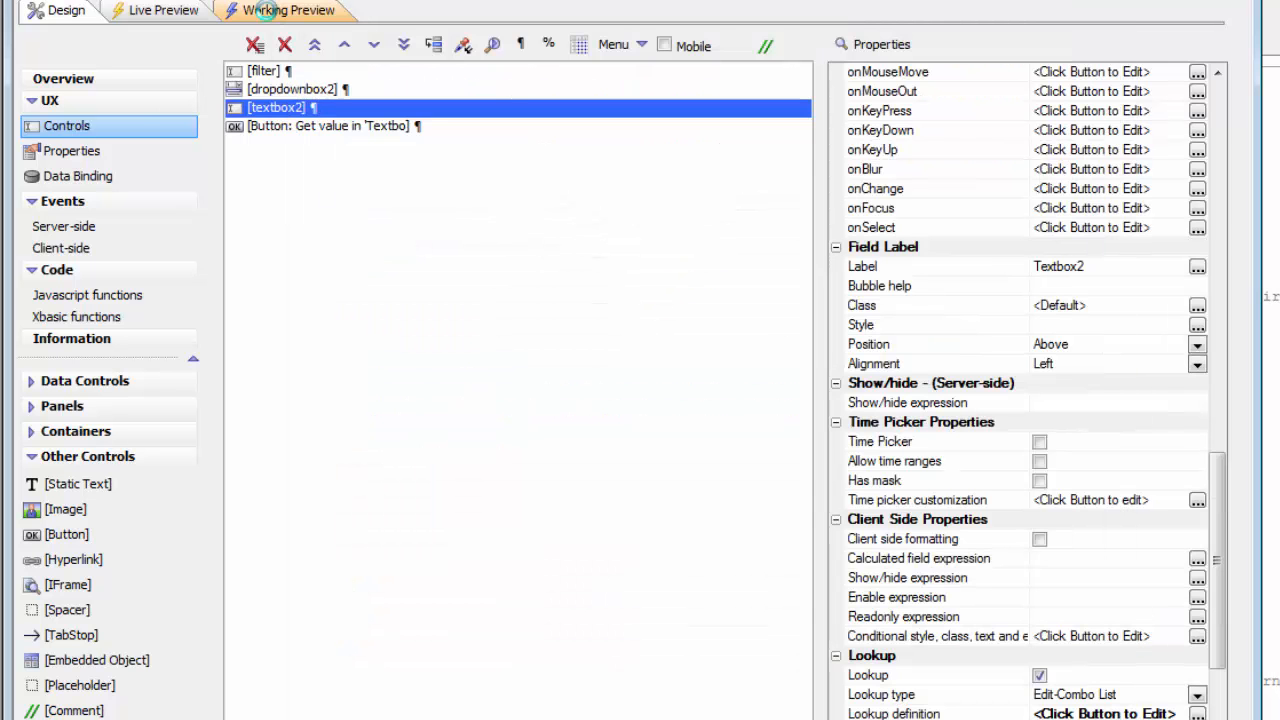
# - Run the component in the working preview, select Meat/Poultry in Textbox2 and check its stored value
pyautogui.click(268, 10)
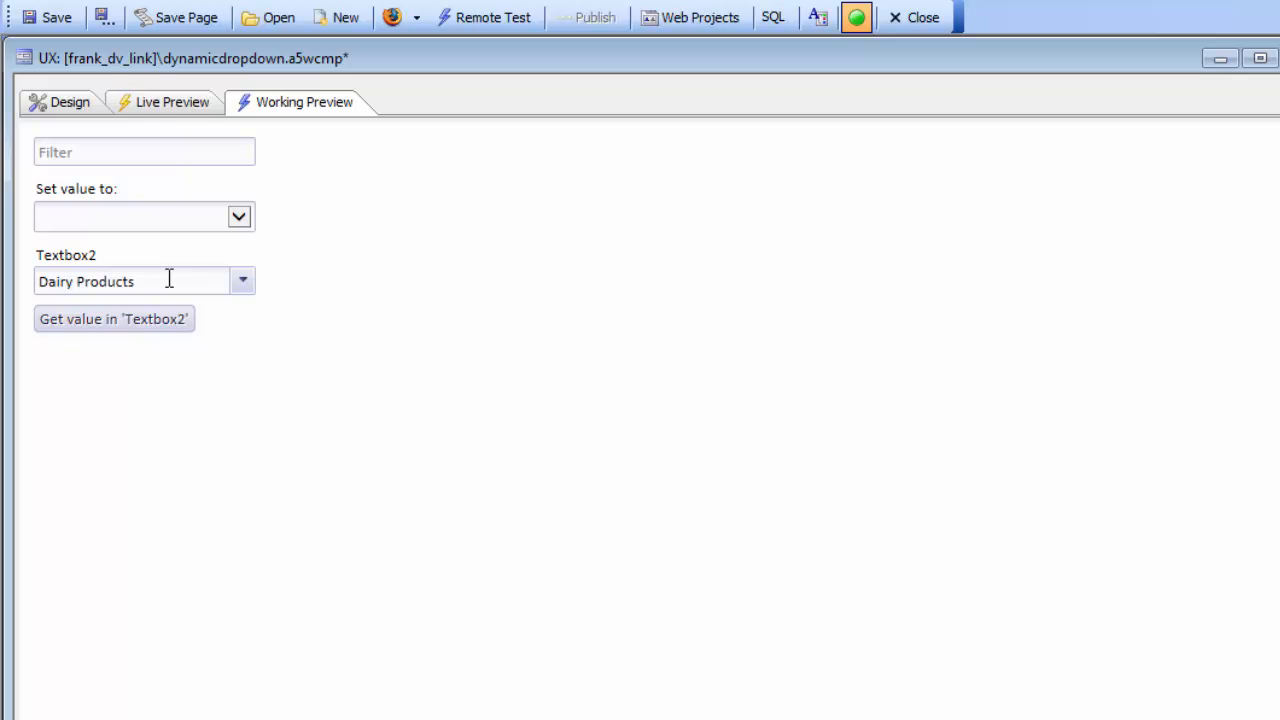
pyautogui.click(164, 281)
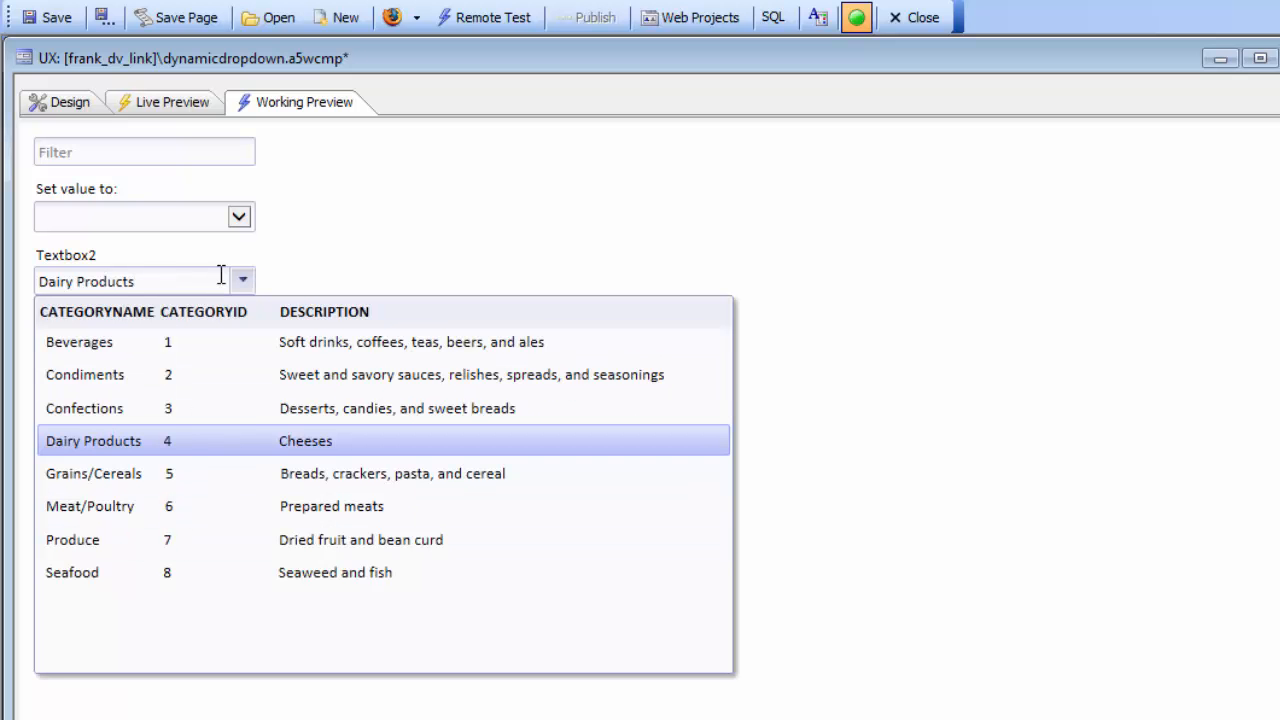
pyautogui.click(124, 516)
pyautogui.click(157, 328)
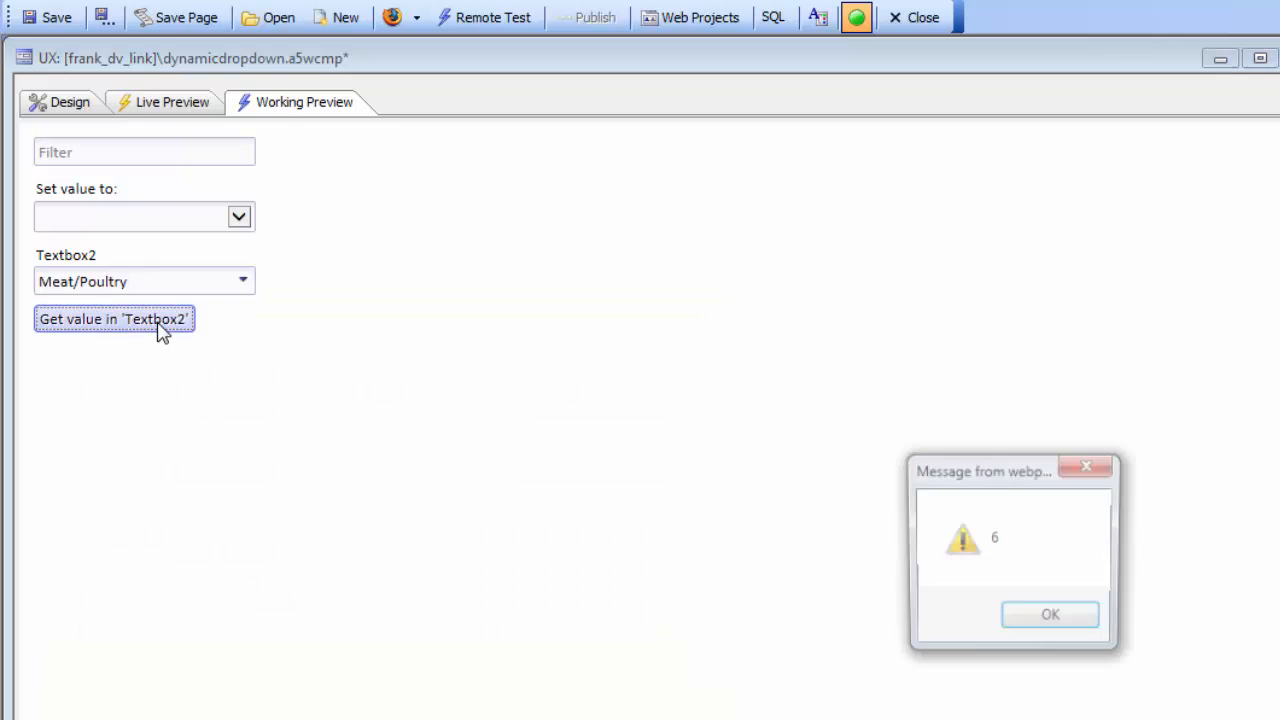
pyautogui.click(1052, 620)
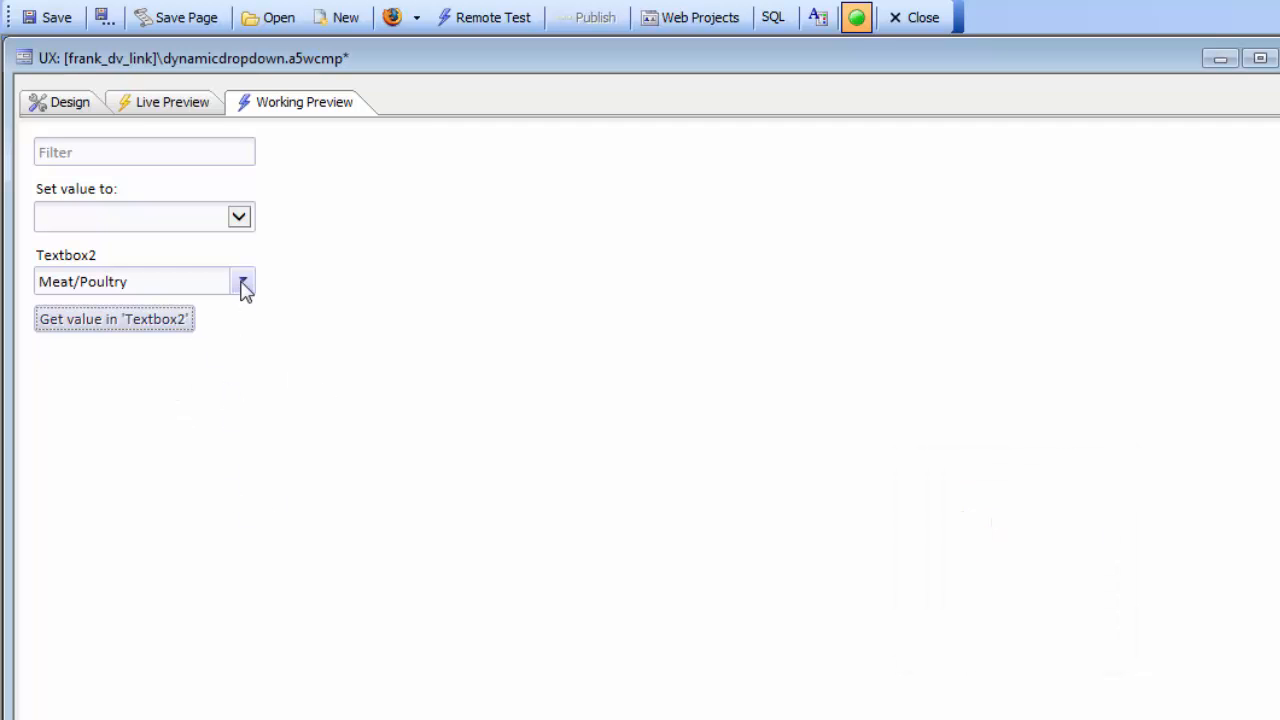
# - Test setting Textbox2 by stored value with 2 and then 5, and check the value it returns
pyautogui.click(247, 218)
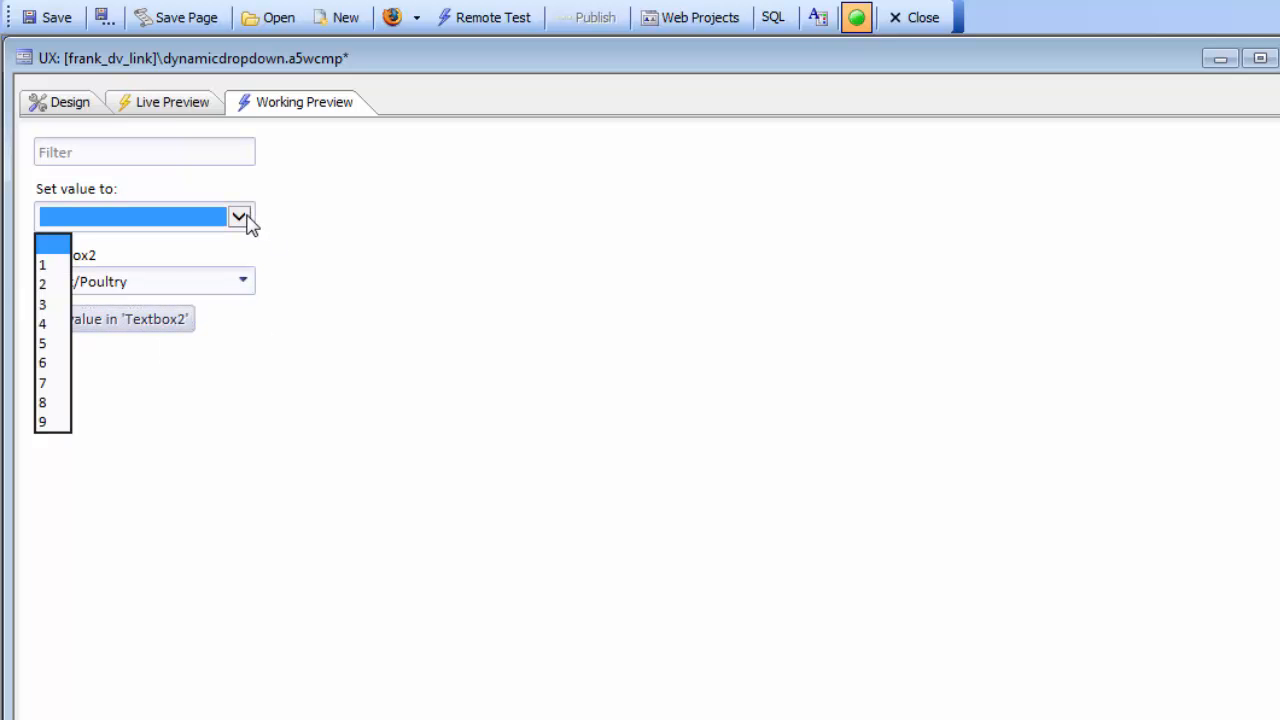
pyautogui.click(42, 287)
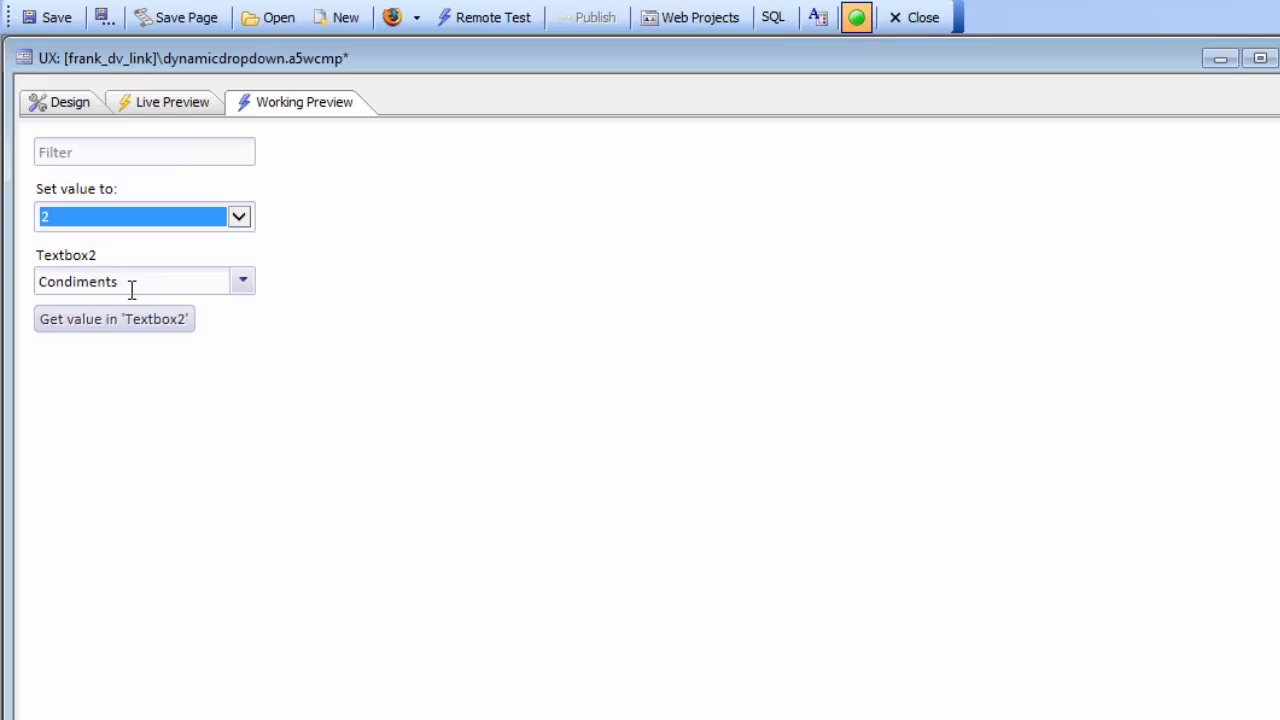
pyautogui.click(91, 224)
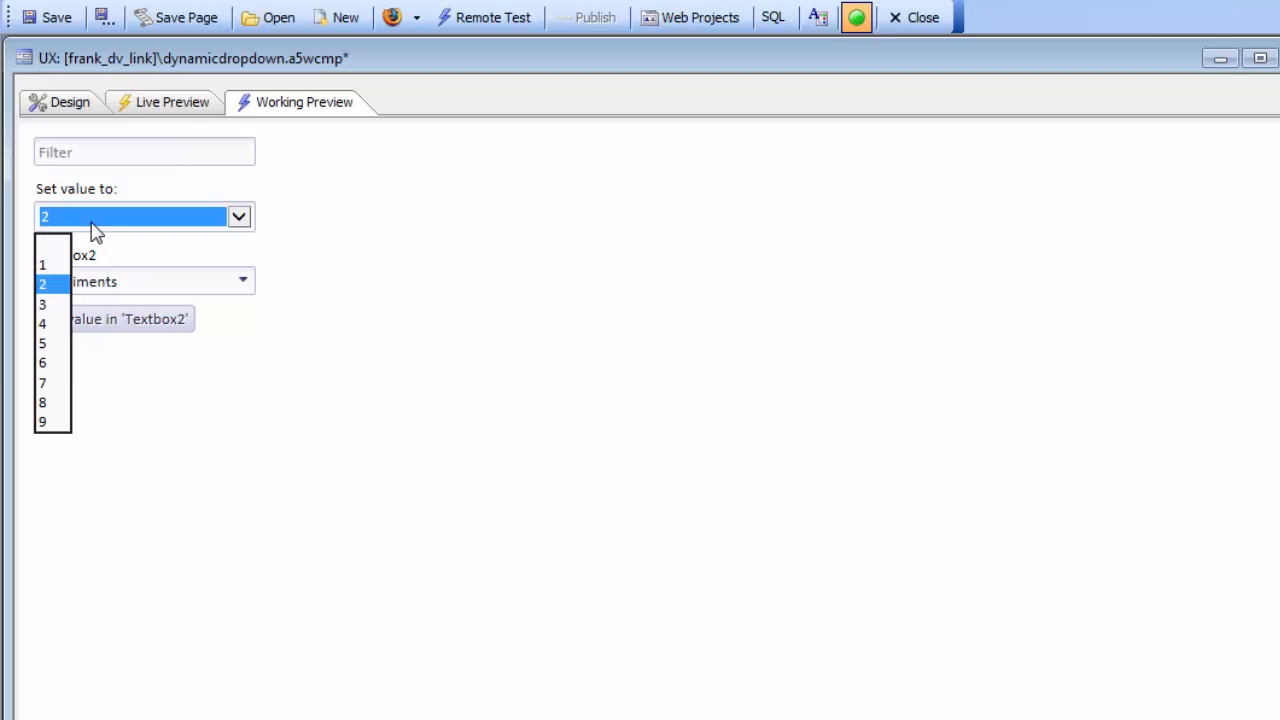
pyautogui.click(46, 343)
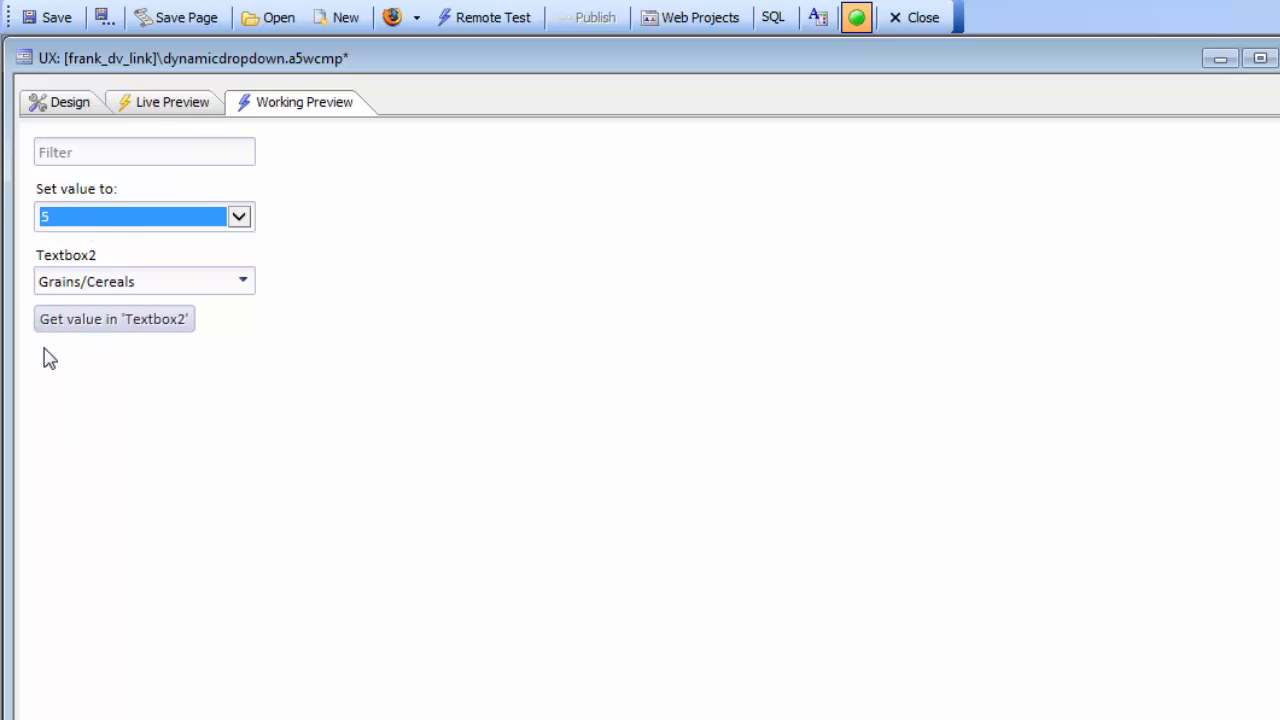
pyautogui.click(118, 322)
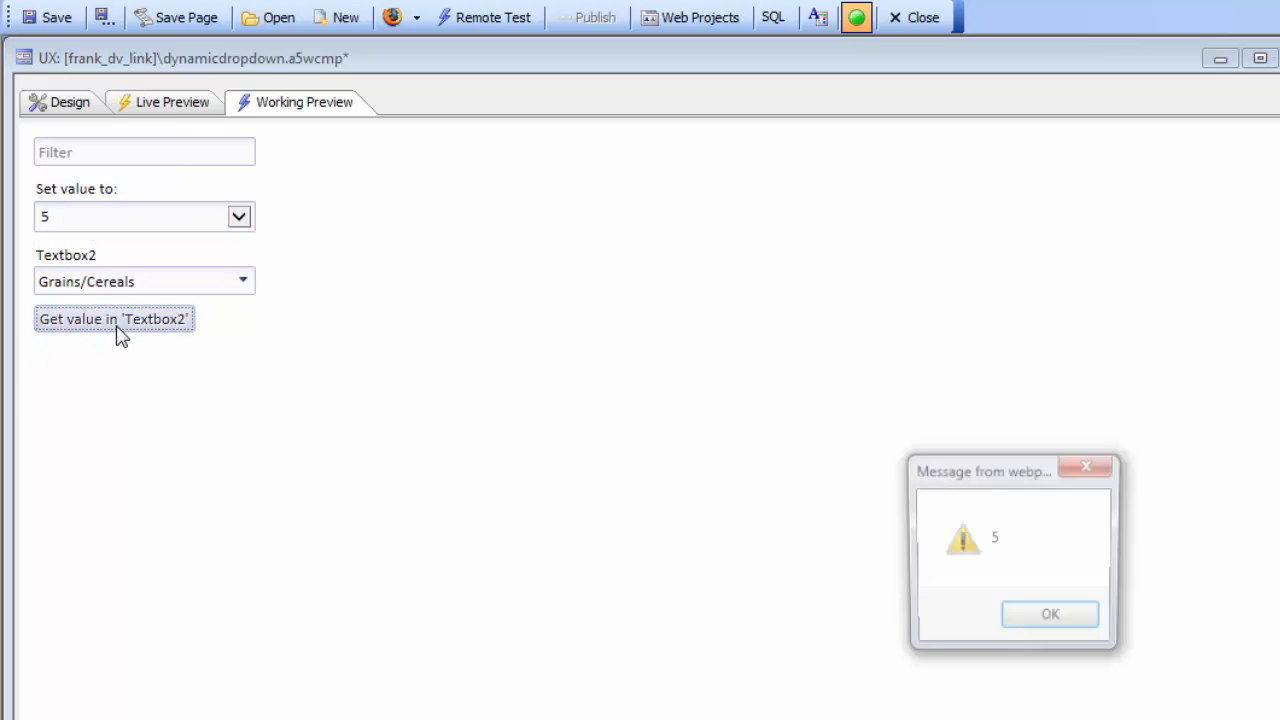
pyautogui.click(1018, 628)
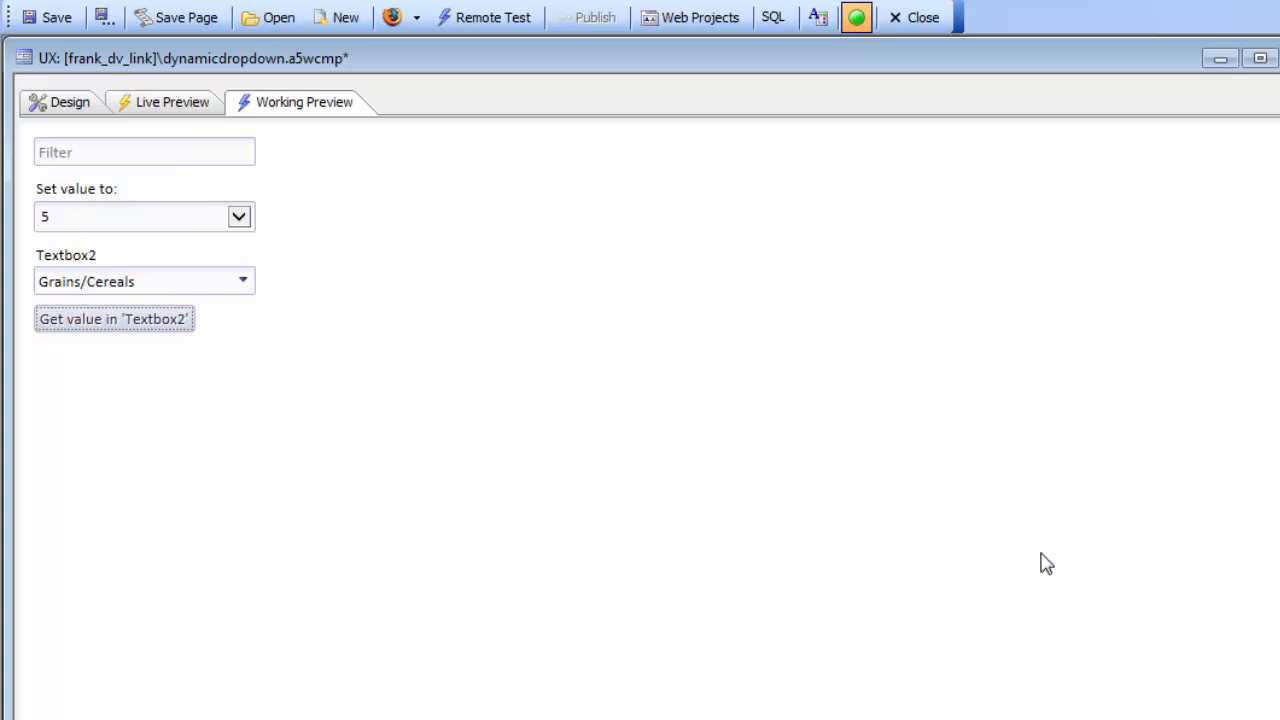
# - Reload the working preview and examine the choices in the Set value to and Textbox2 lists
pyautogui.click(75, 101)
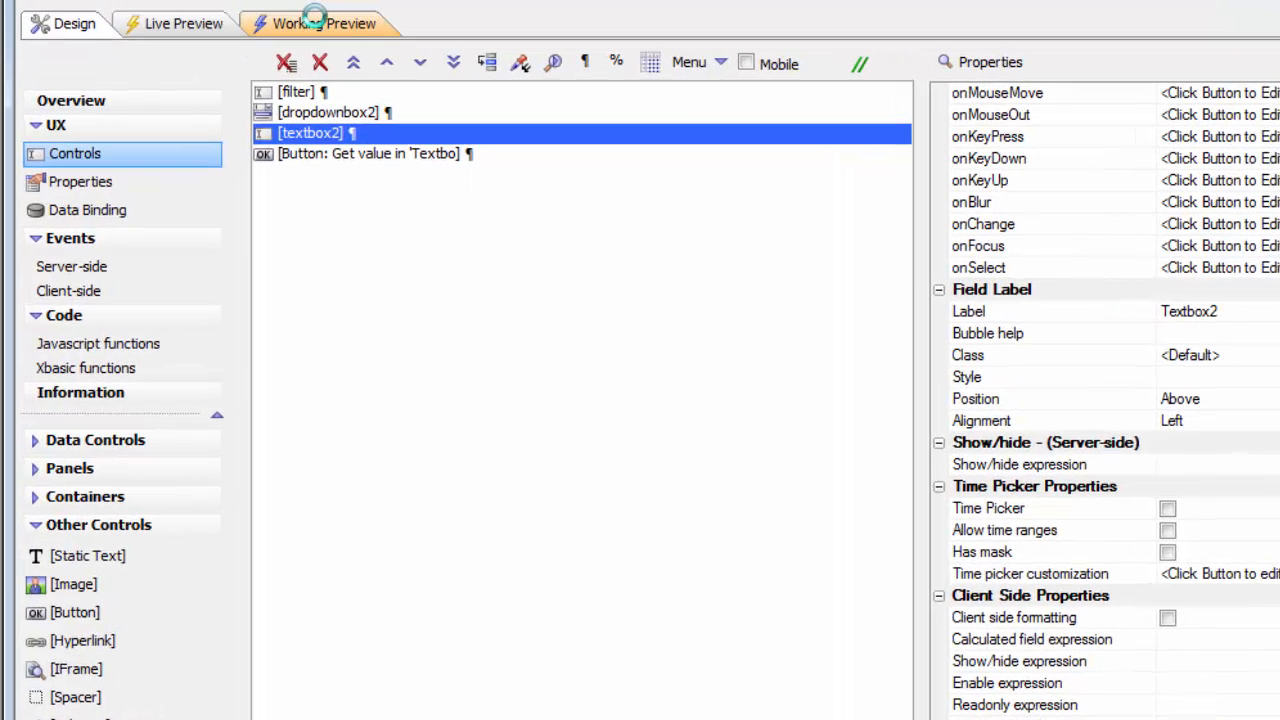
pyautogui.click(313, 18)
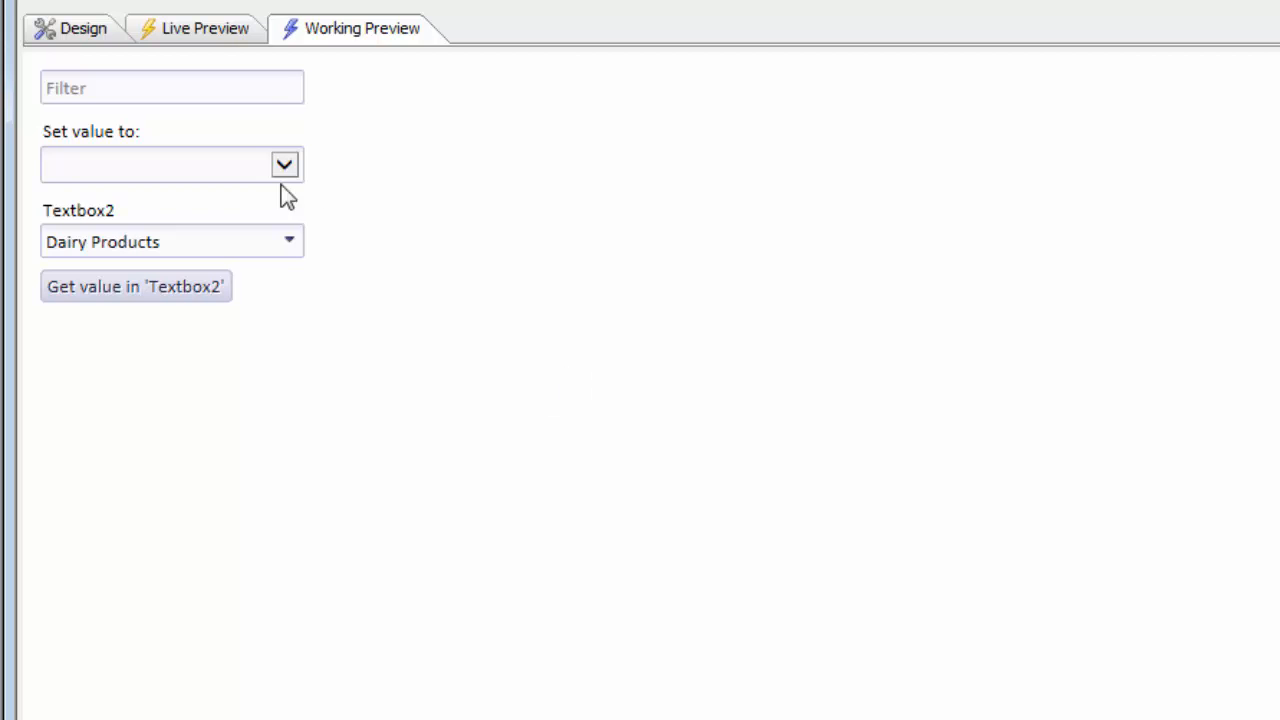
pyautogui.click(285, 167)
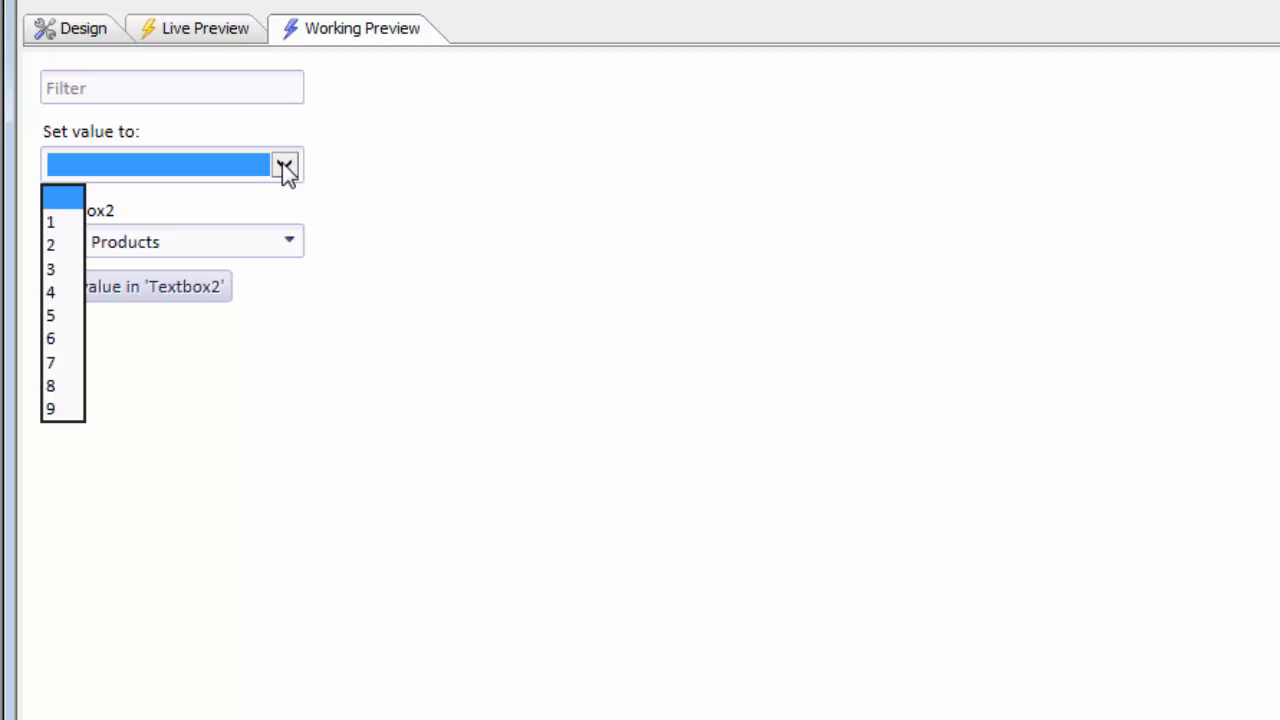
pyautogui.click(290, 240)
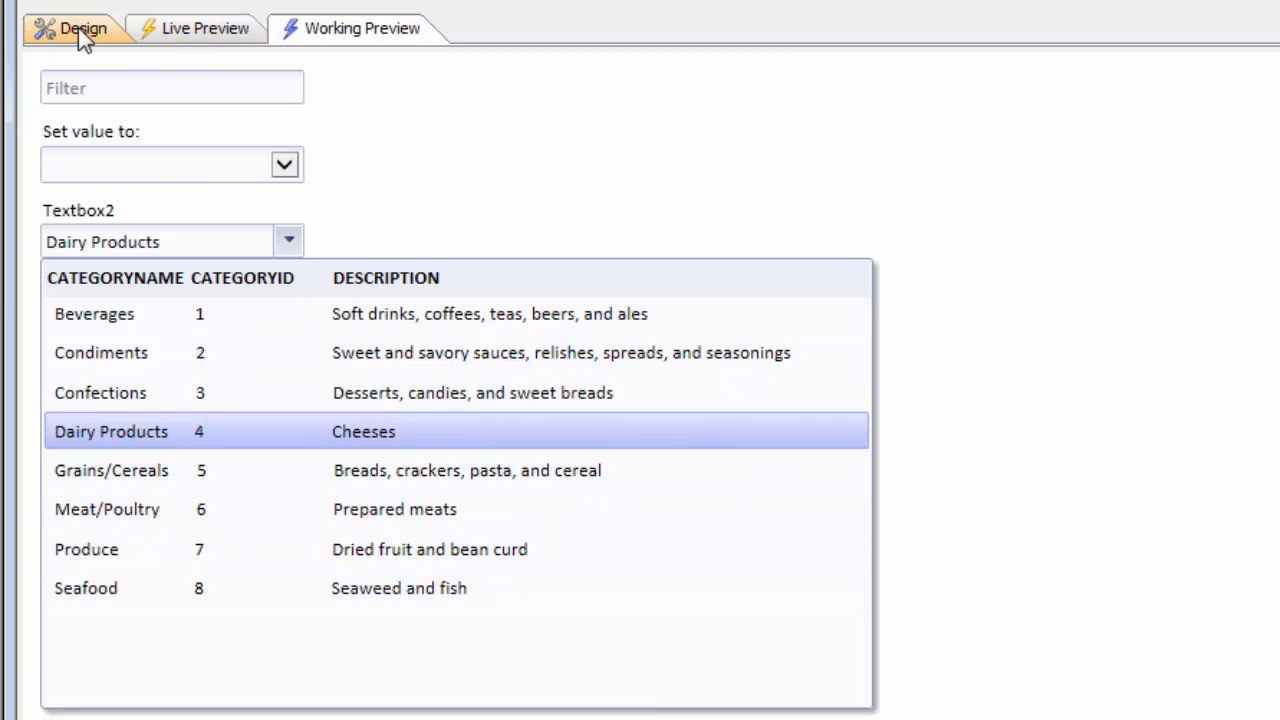
pyautogui.click(615, 190)
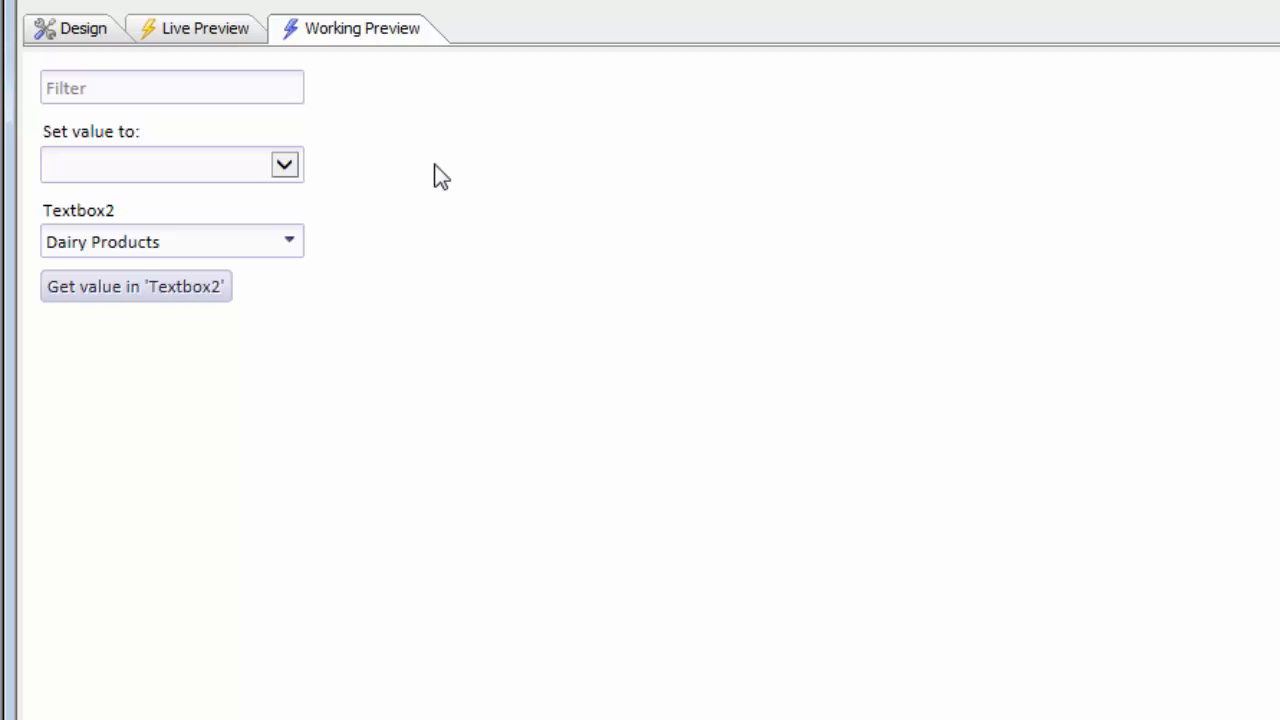
# - Review the dynamic filter in textbox2's edit-combo definition, matching CategoryName to the filter control with Contains, and accept the settings
pyautogui.click(63, 30)
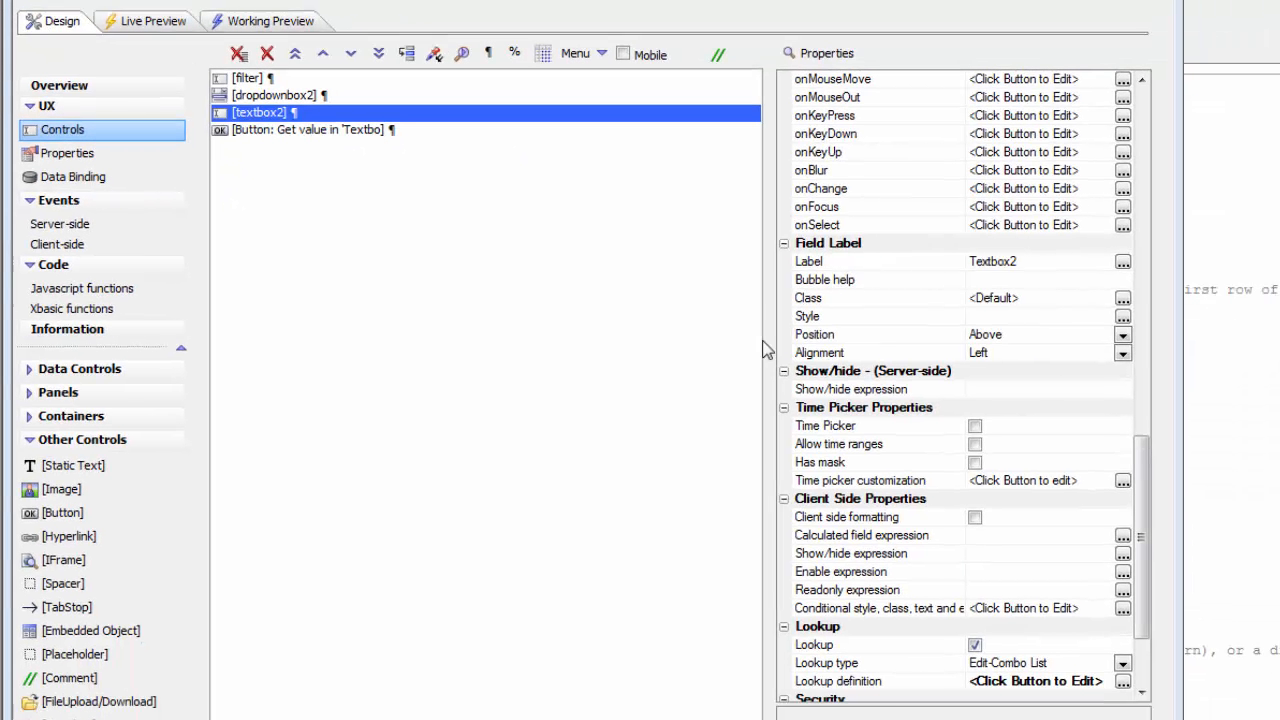
pyautogui.doubleClick(857, 681)
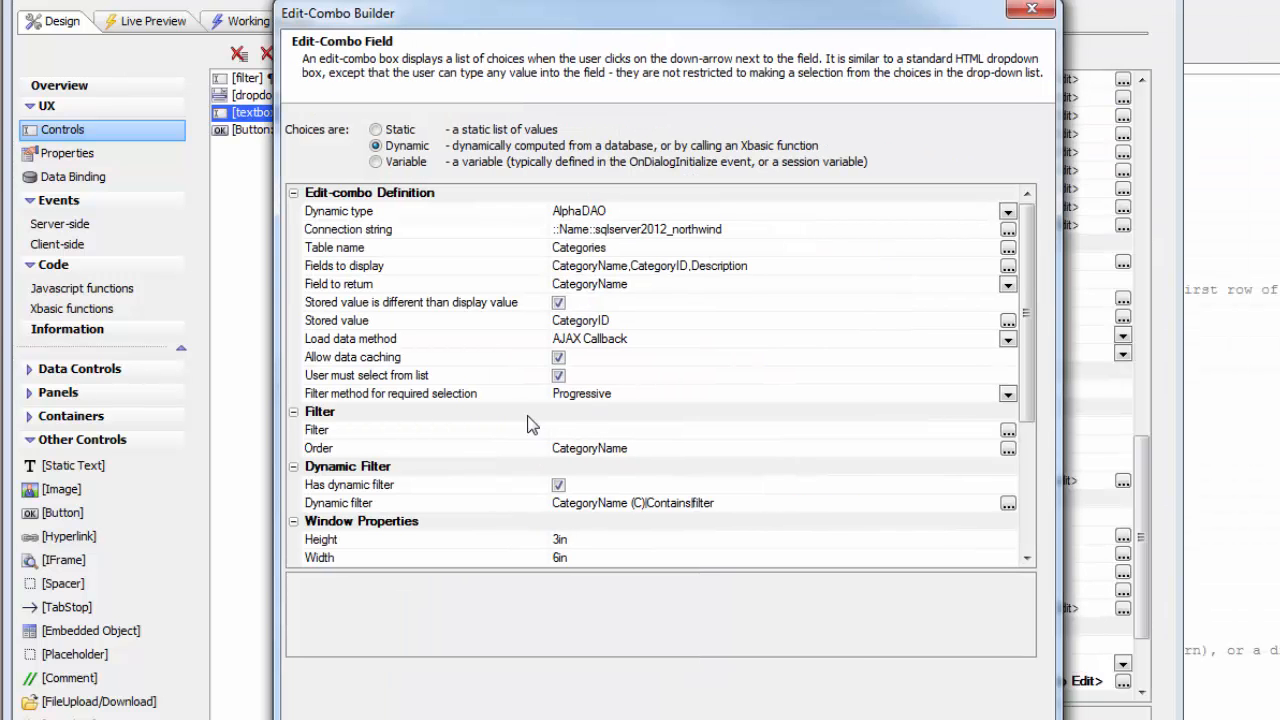
pyautogui.doubleClick(517, 506)
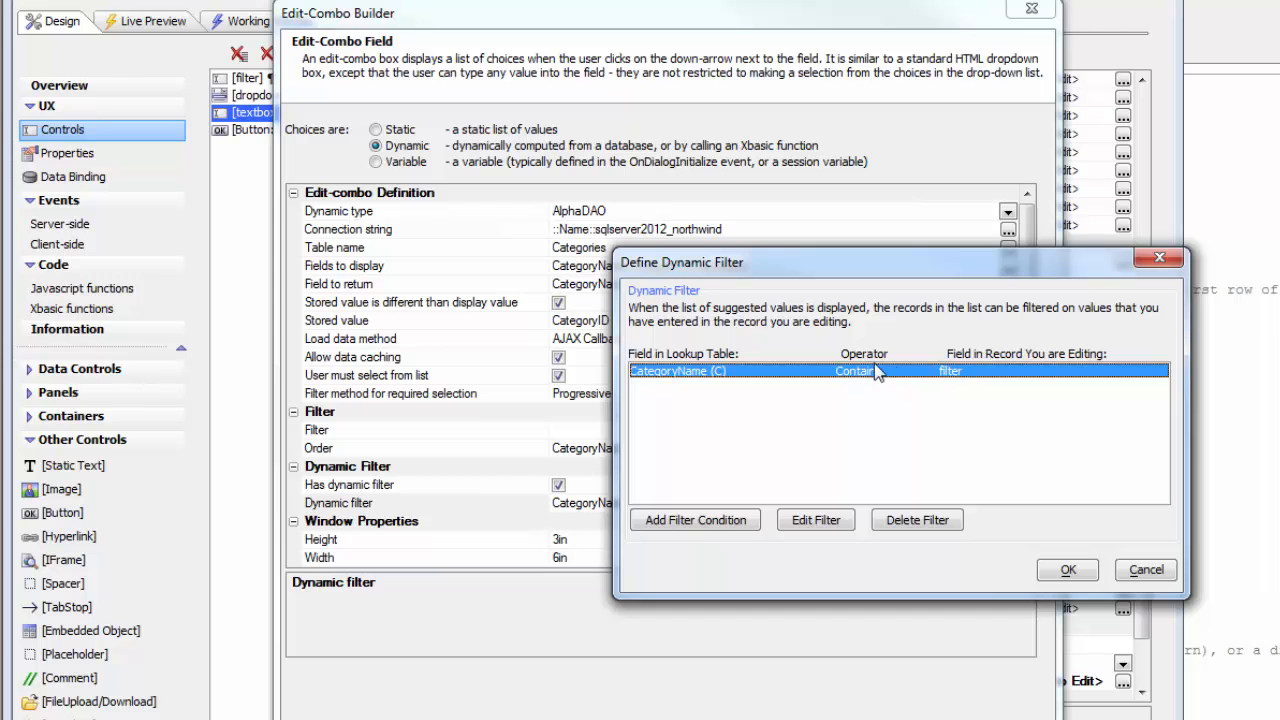
pyautogui.click(1066, 570)
pyautogui.click(915, 718)
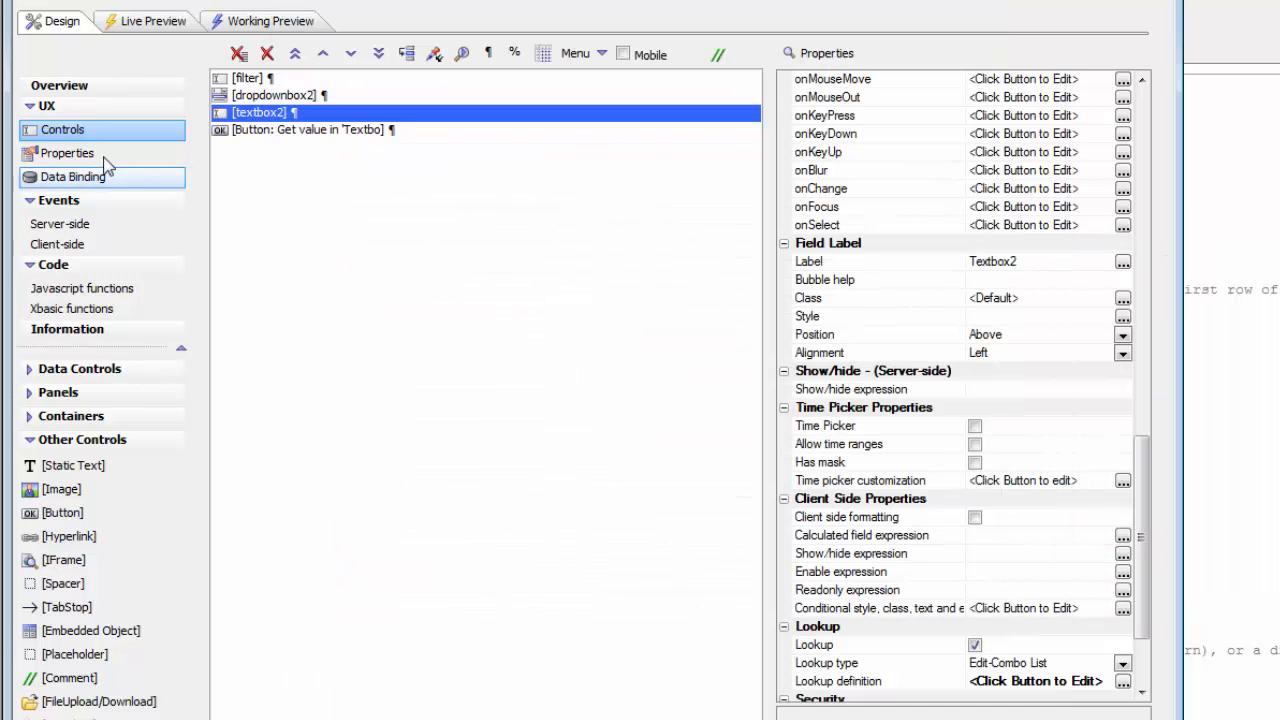
# - Run the working preview and compare the Textbox2 choices with an empty filter, with filter b and with filter c
pyautogui.click(263, 21)
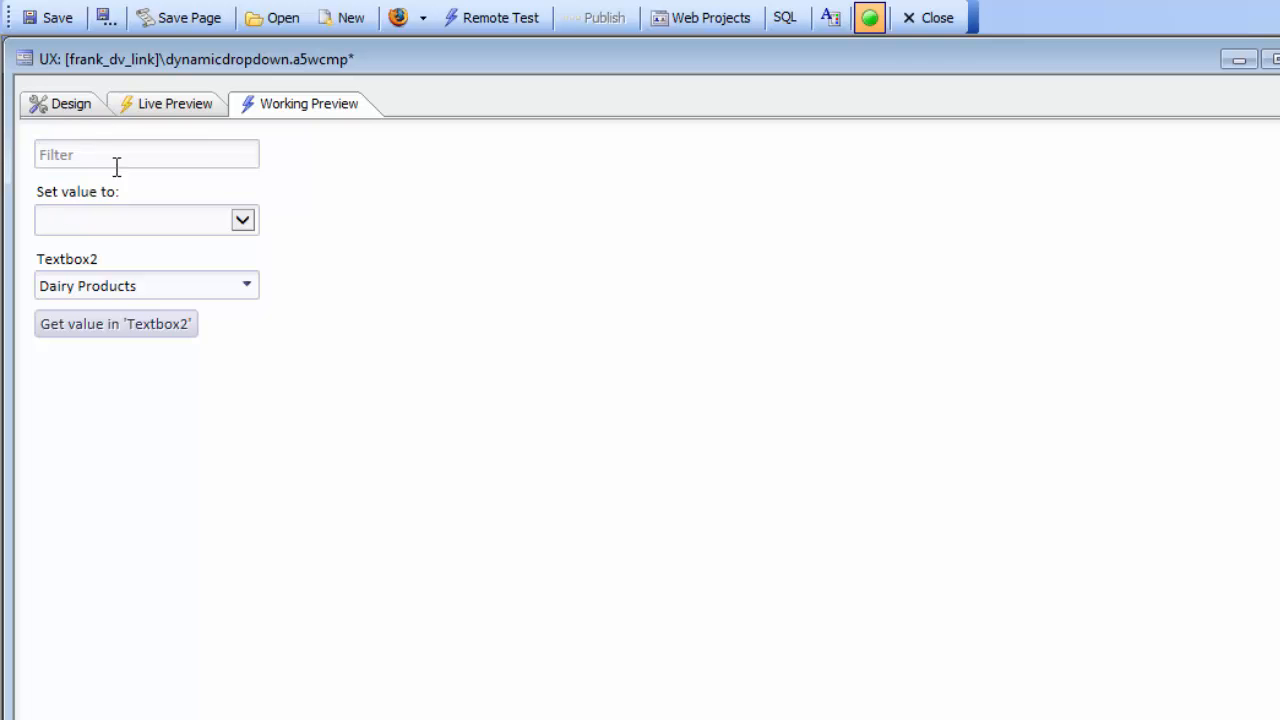
pyautogui.click(244, 287)
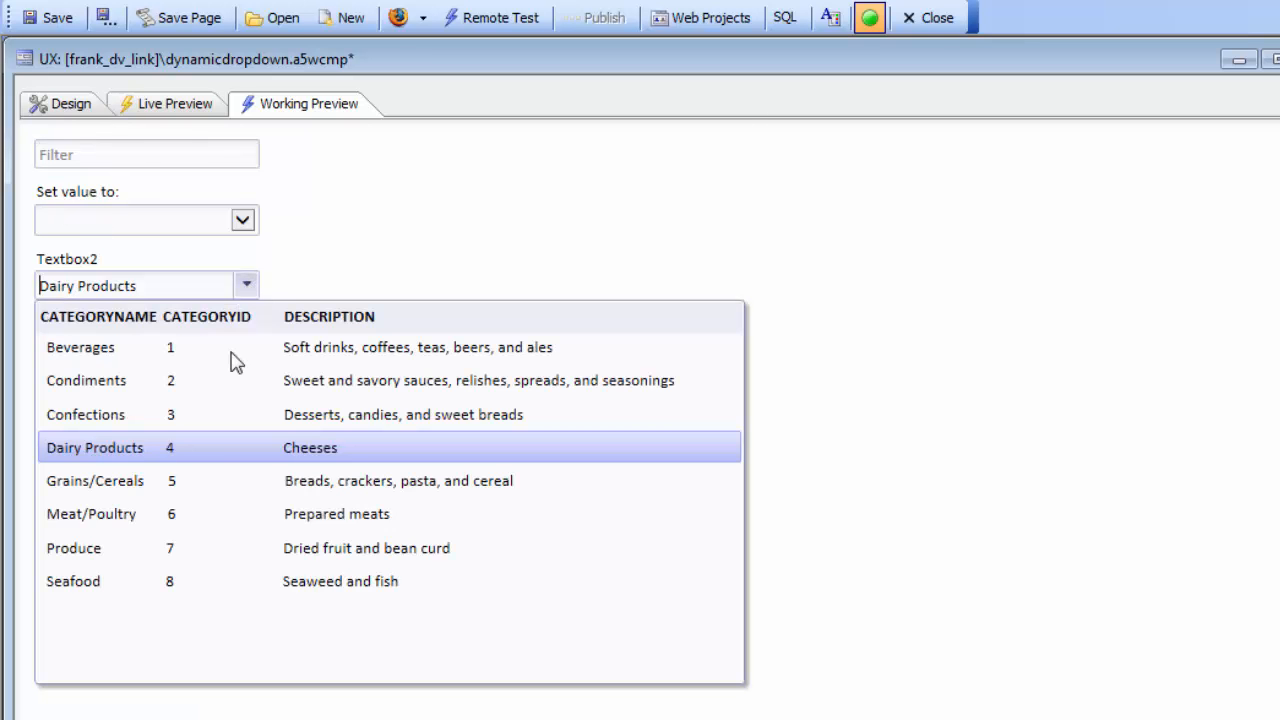
pyautogui.click(127, 158)
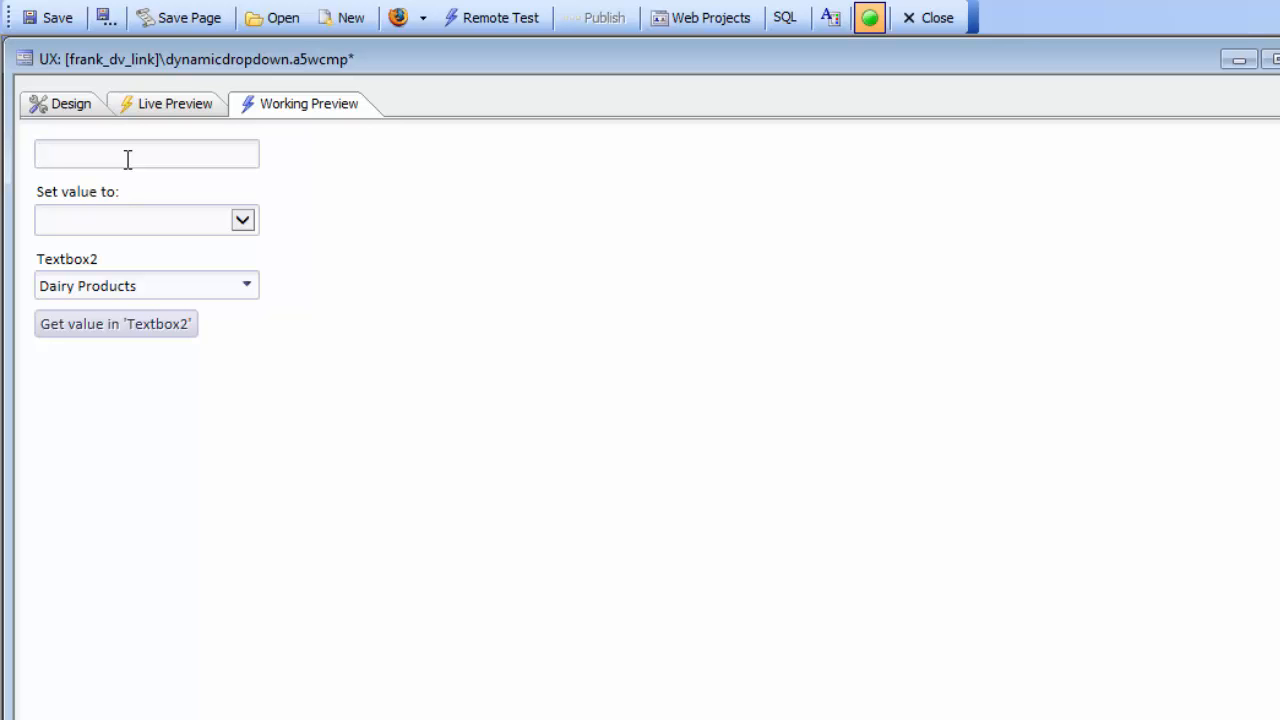
pyautogui.click(244, 290)
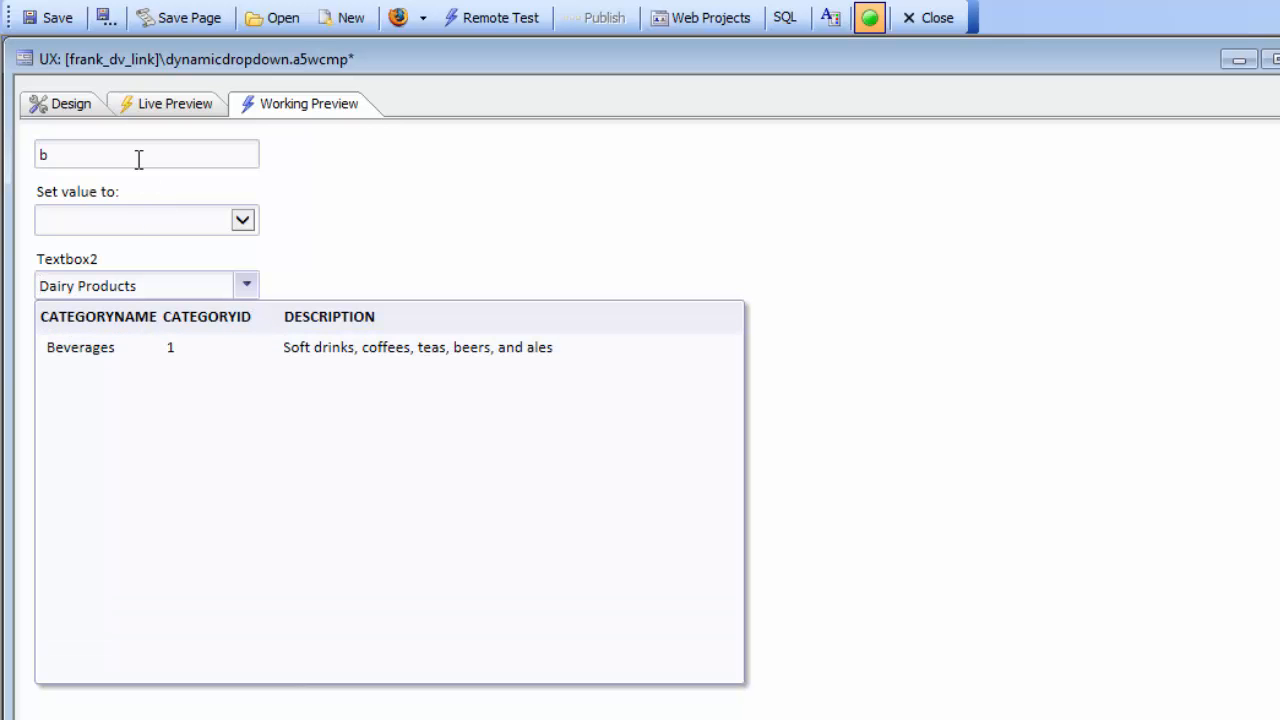
pyautogui.doubleClick(43, 153)
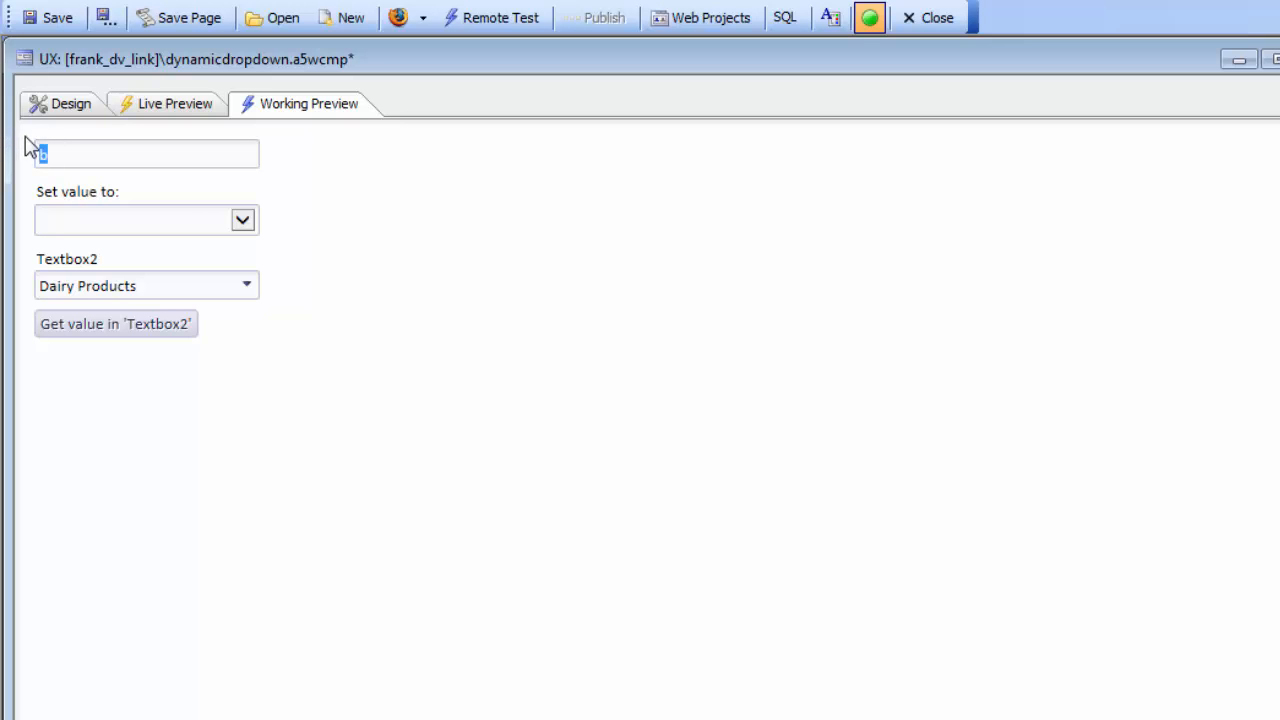
pyautogui.write('c')
pyautogui.click(246, 286)
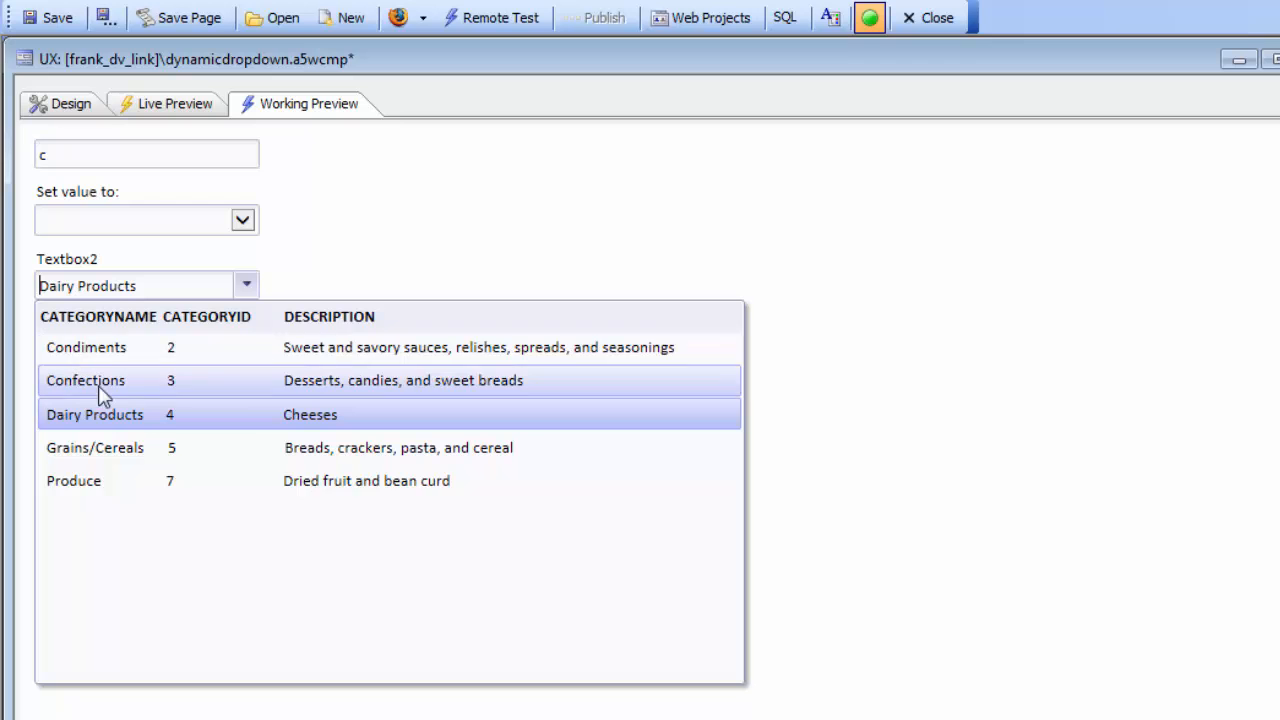